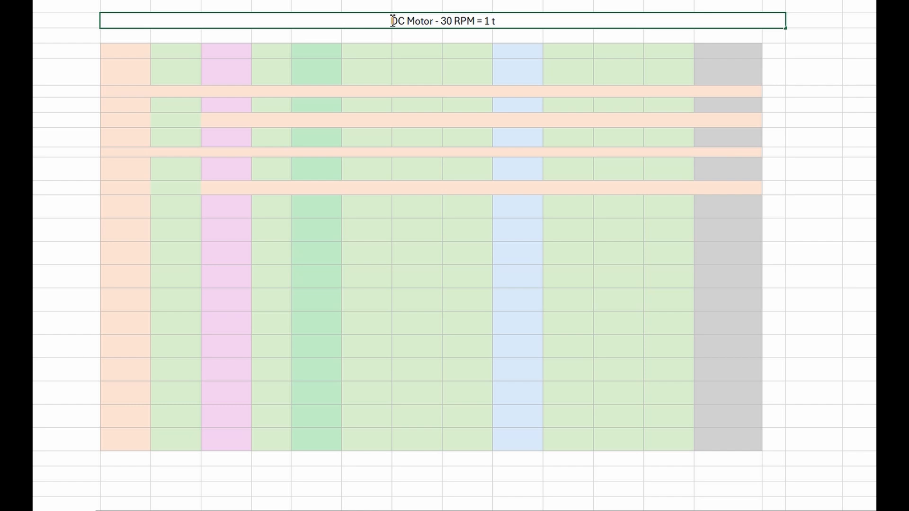
Complete the sheet title as "DC Motor - 30 RPM = 1 Turn in 2 seconds".
type("in 2 seconds")
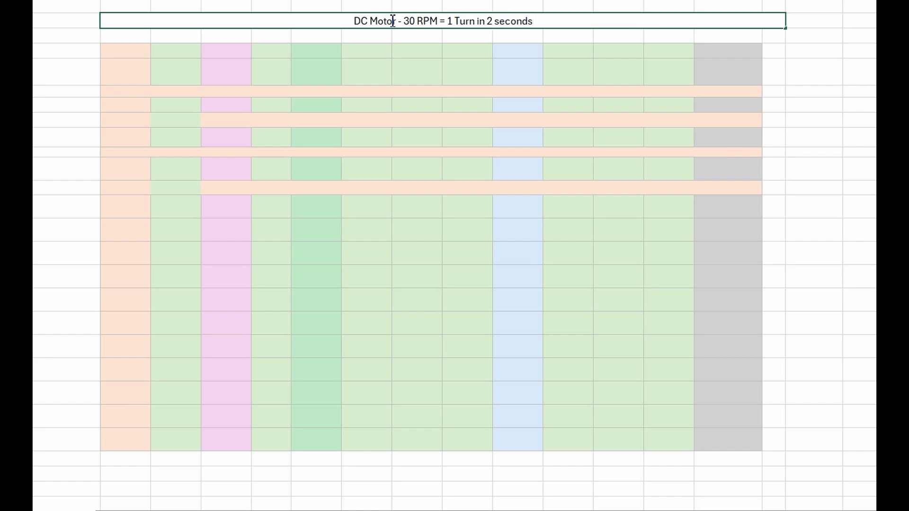
key("Return")
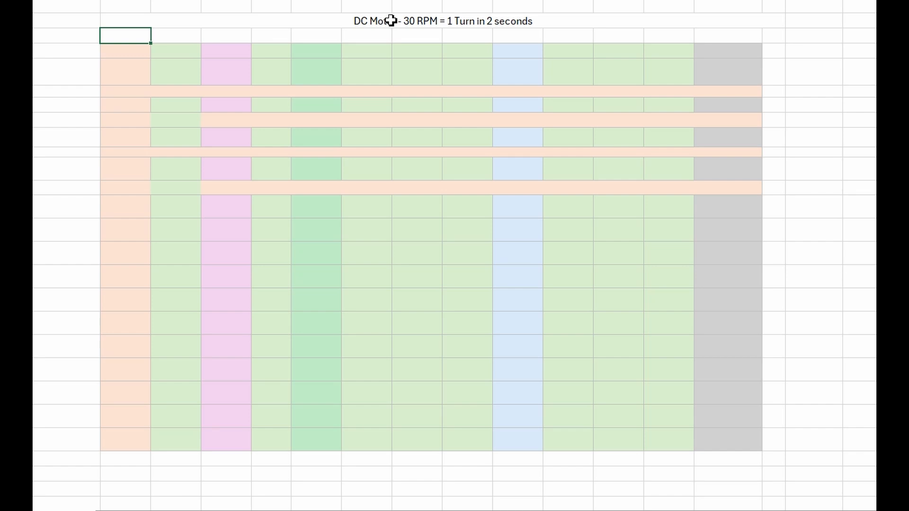
Enter the first-row headers Motor for the orange column, Pran for the pink column and Vinadi 6 for the dark green column.
left_click(131, 56)
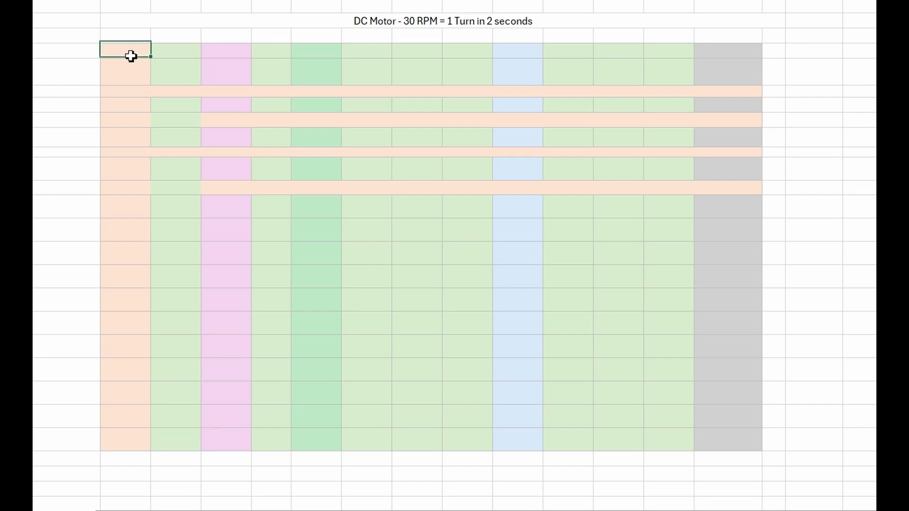
type("Motor")
key("Tab")
key("Tab")
type("Pran")
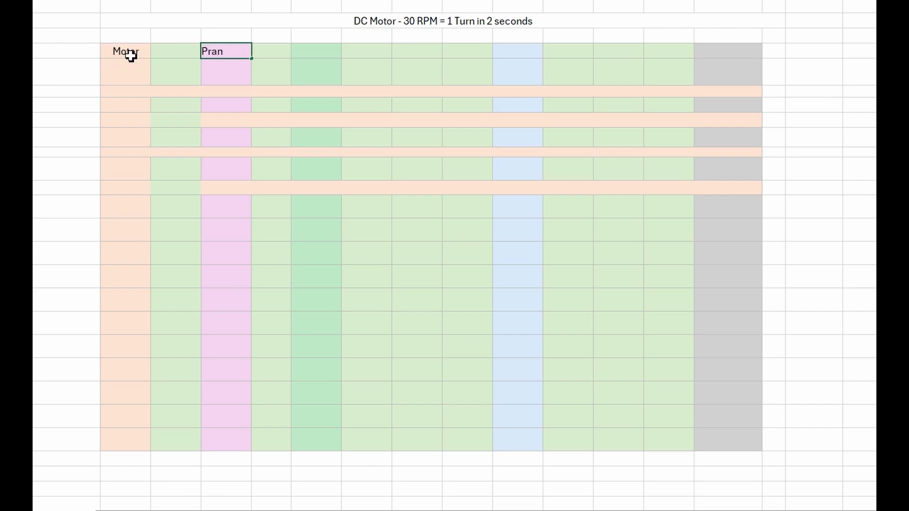
key("Tab")
key("Tab")
key("Tab")
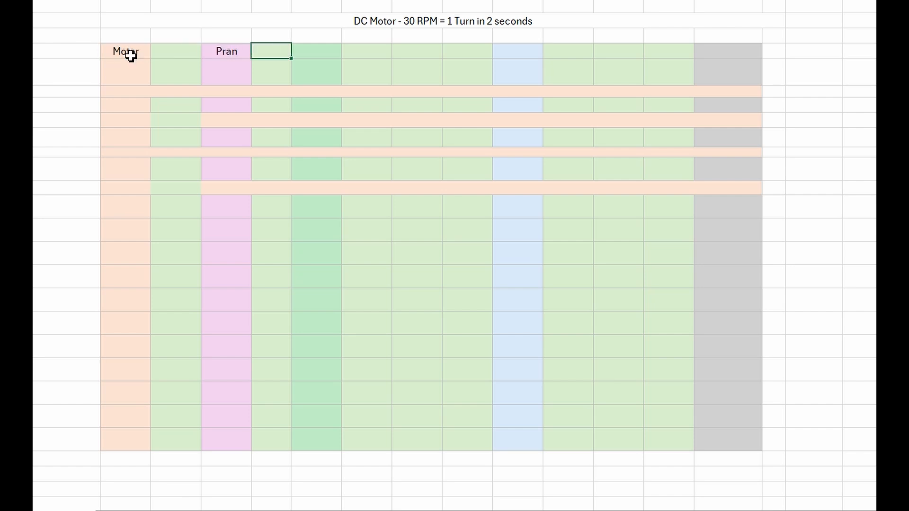
key("Left")
type("Vinadi")
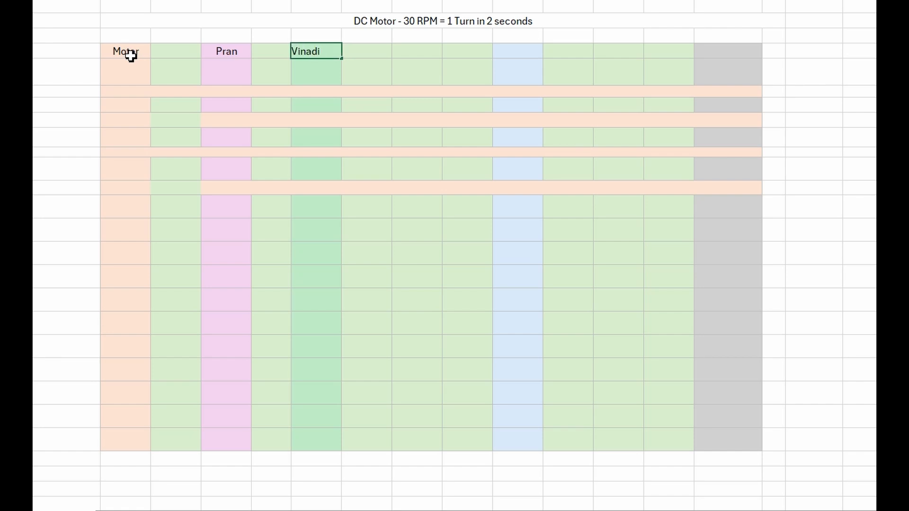
type(" 6")
Enter the first-row headers Vinadi for the blue column and Nadi for the grey column.
key("Tab")
key("Tab")
key("Tab")
key("Tab")
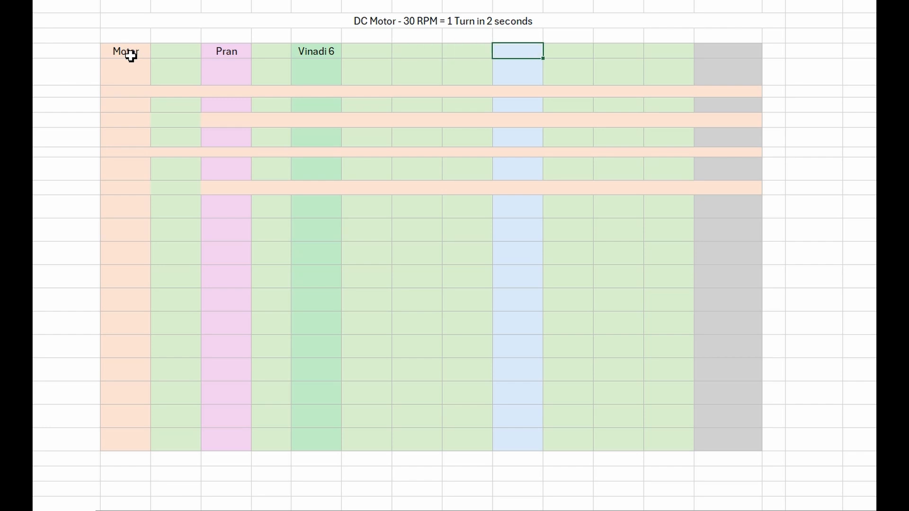
type("Vinadi")
key("Tab")
key("Tab")
key("Tab")
key("Tab")
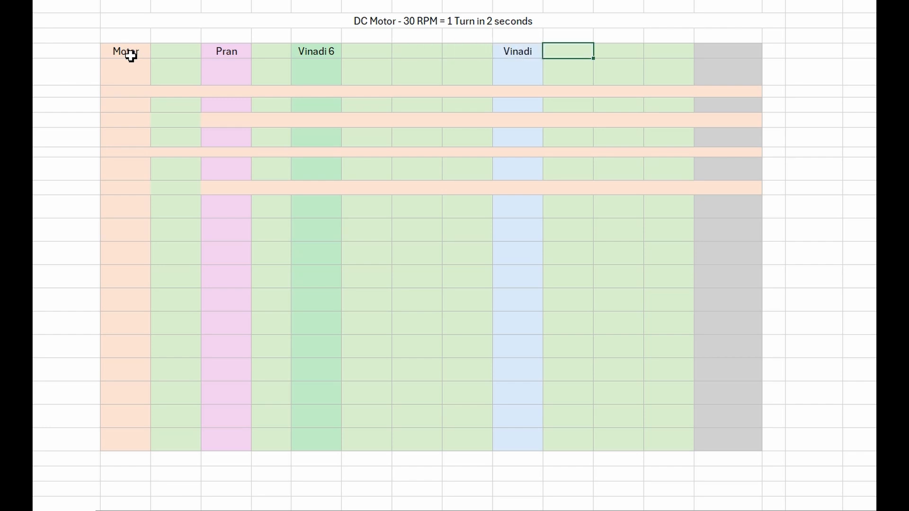
type("Nadi")
Add the second-row subheaders Small under Pran and Green under Vinadi 6.
left_click(223, 76)
type("Small")
key("Tab")
key("Tab")
type("Green")
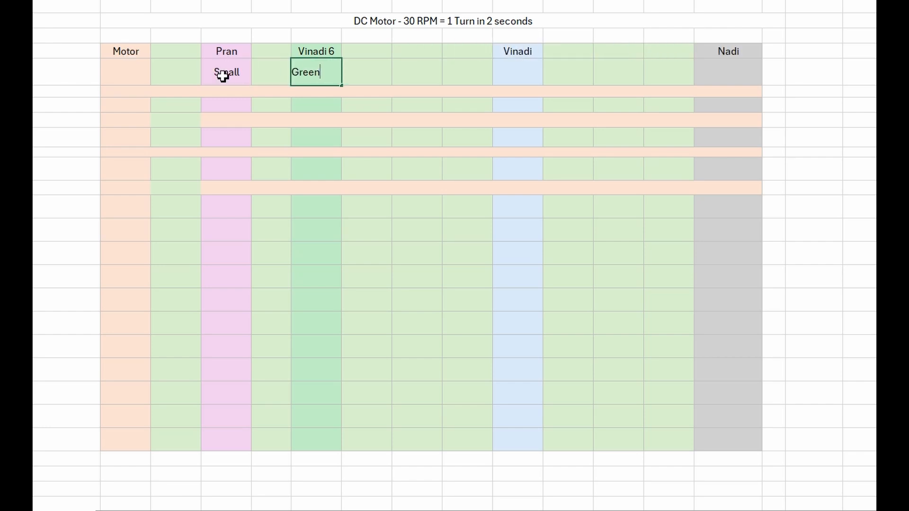
Add the second-row subheaders Shining under Vinadi and Black under Nadi.
key("Tab")
key("Tab")
key("Tab")
key("Tab")
type("Shining")
key("Tab")
key("Tab")
key("Tab")
key("Tab")
type("Black")
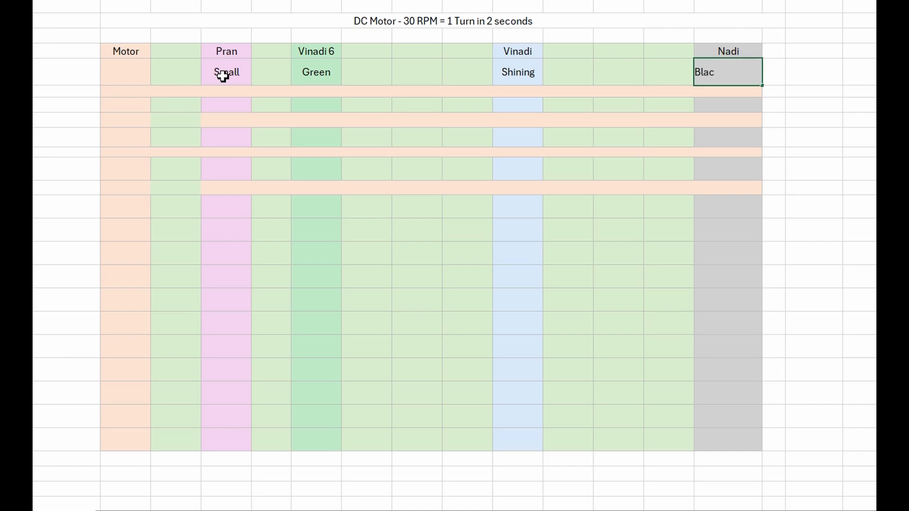
key("Return")
Label the first data row Desired and set its Pran value to 1.
key("Home")
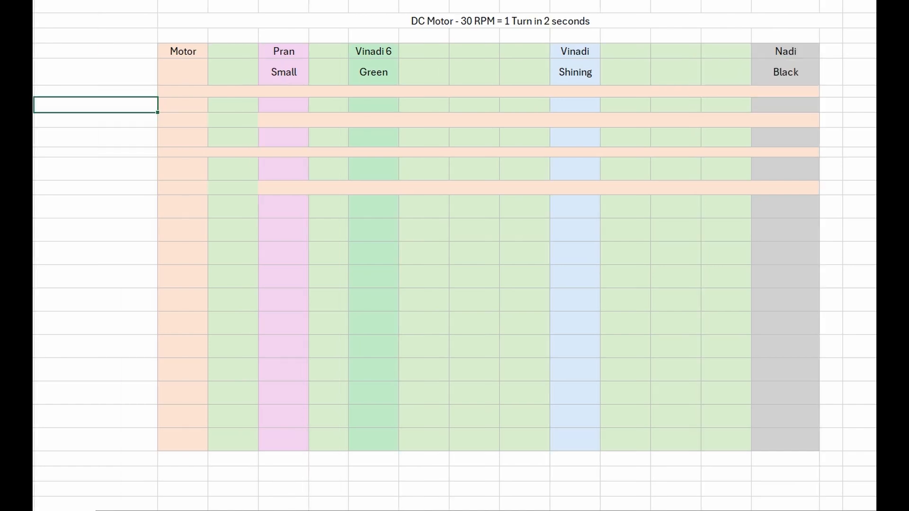
double_click(90, 110)
type("Desired")
key("Tab")
key("Tab")
key("Tab")
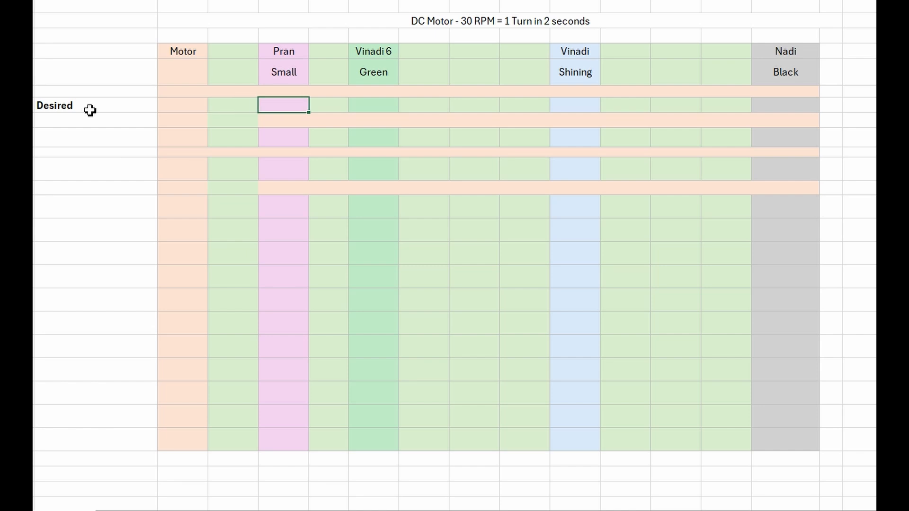
type("1")
In the Desired row, enter =1/6 for the Vinadi 6 column and =1/60 for the blue Vinadi column.
key("Tab")
key("Tab")
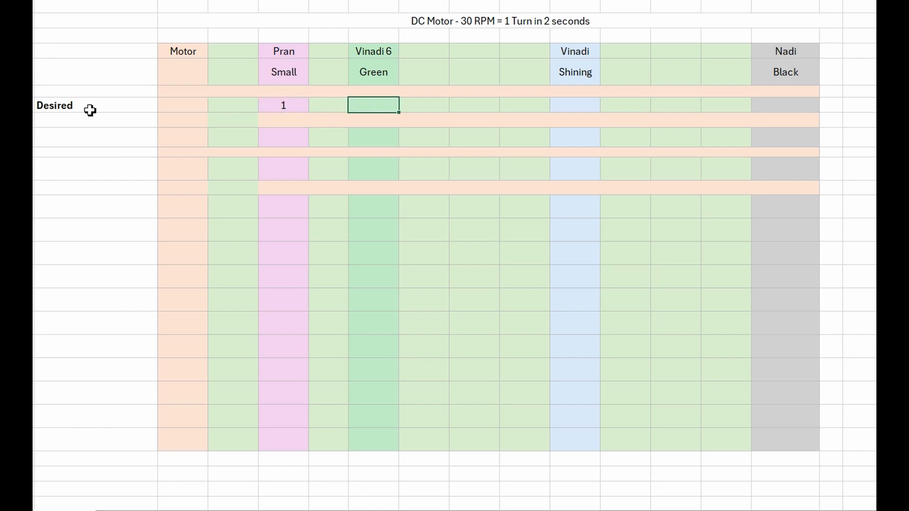
type("=1/6")
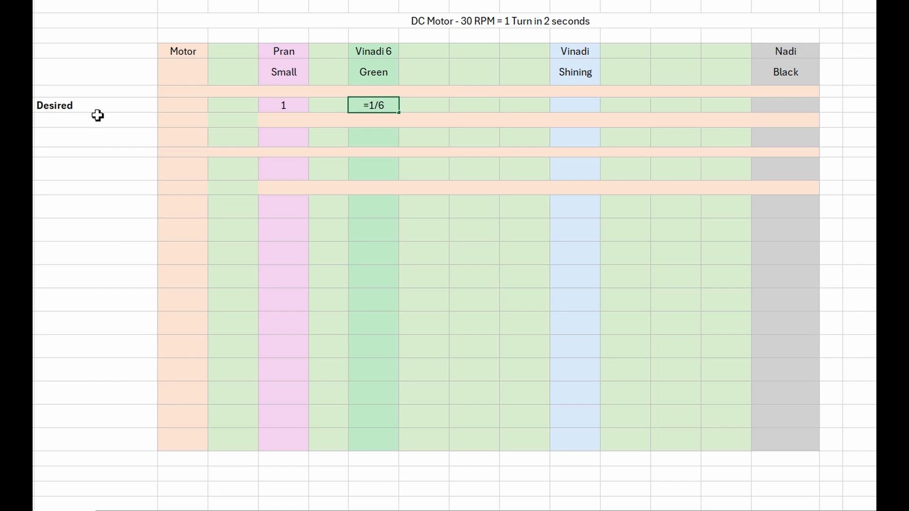
left_click(98, 116)
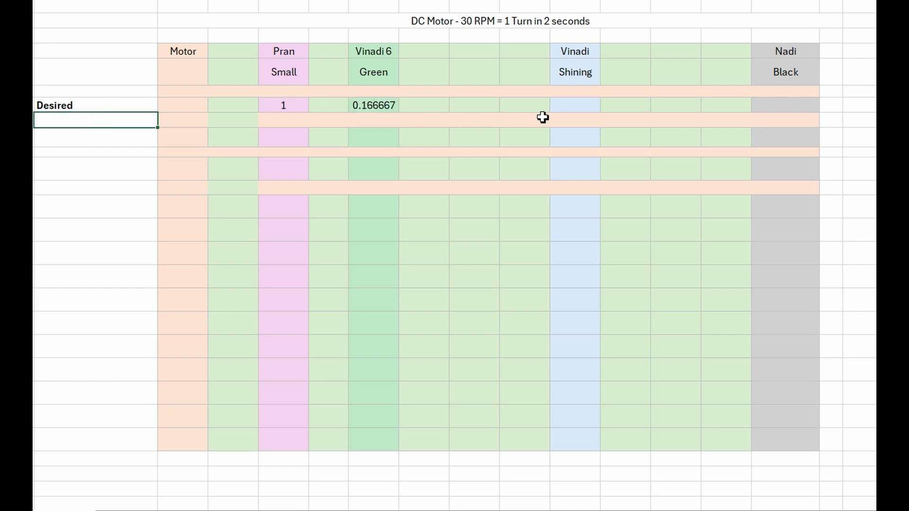
left_click(582, 109)
type("=1/")
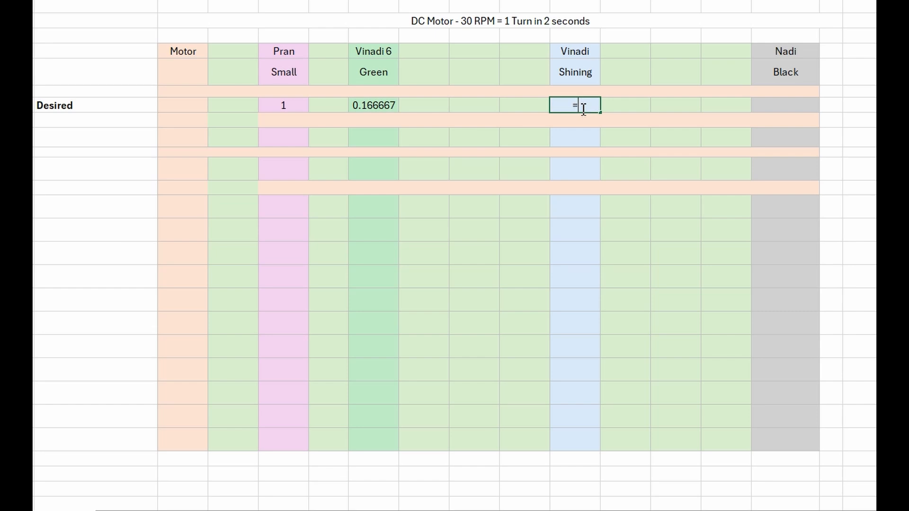
type("60")
key("Return")
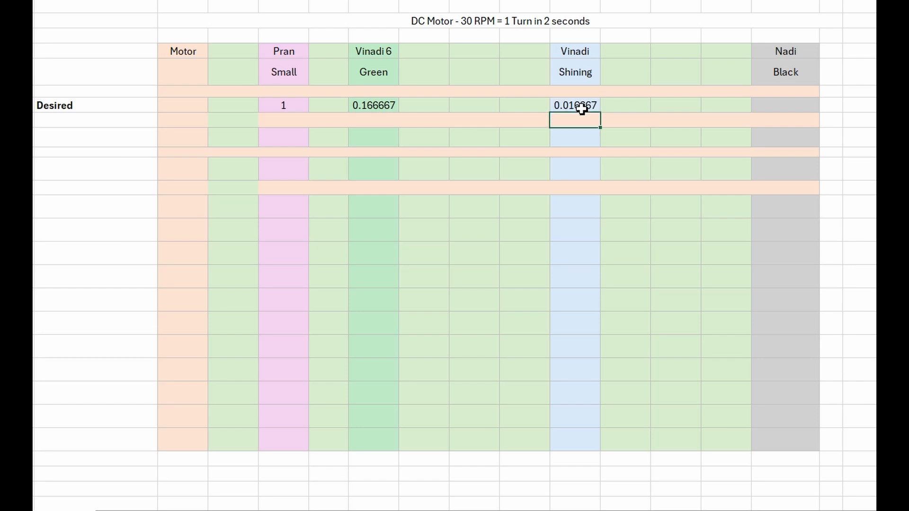
Enter the formula =1/(60*60) in the Desired row of the Nadi column.
left_click(792, 105)
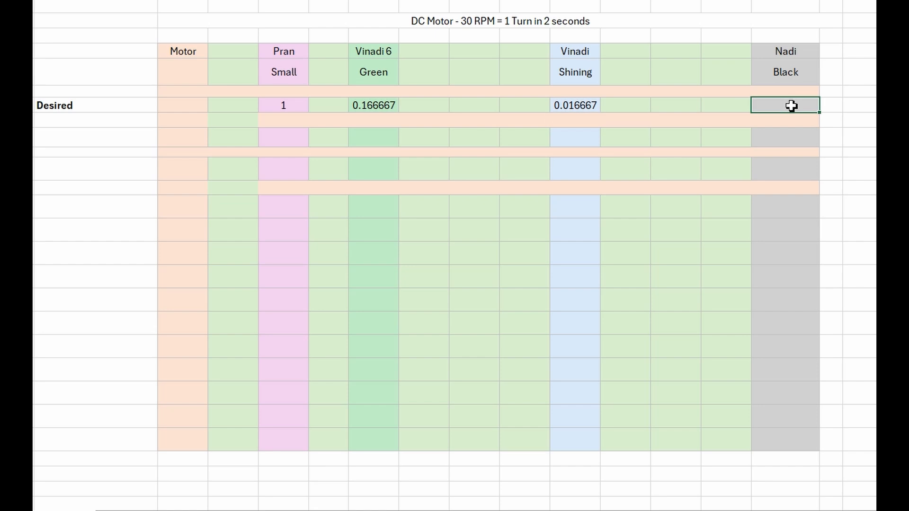
type("=1/")
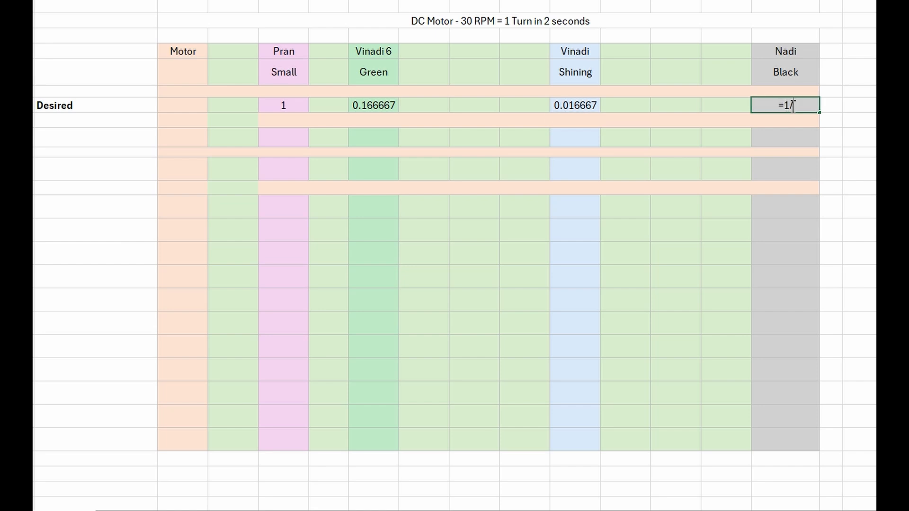
type("60*60")
key("Left")
key("Left")
key("Left")
key("Left")
key("Left")
type("(")
key("End")
type(")")
key("Return")
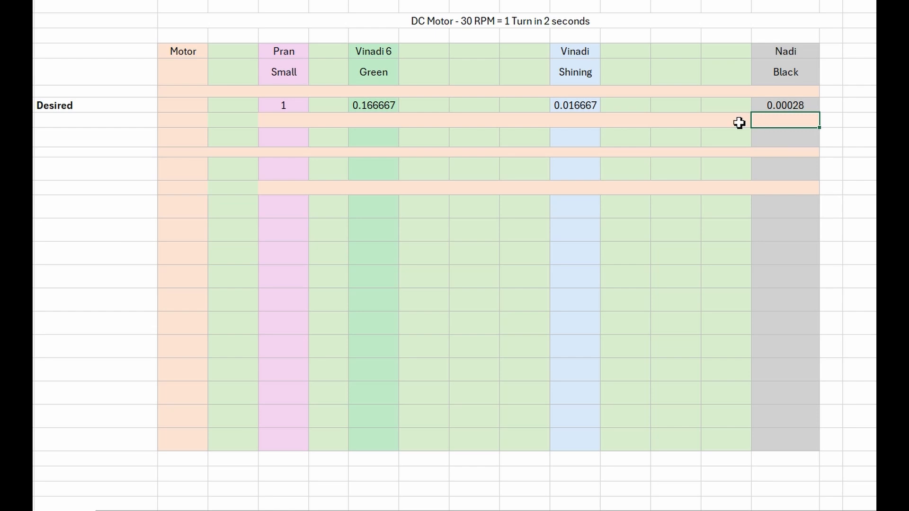
Add the row labels Actual and Direction below Desired in the label column.
left_click(78, 135)
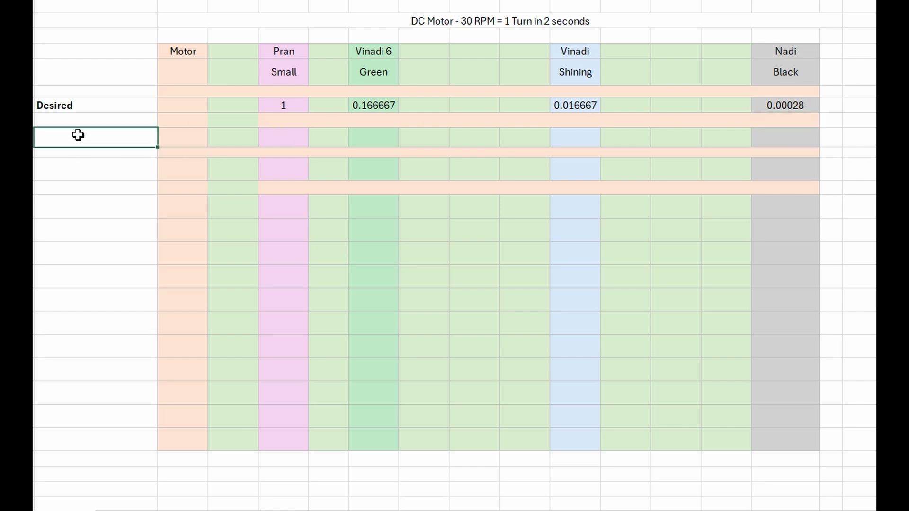
type("Actual")
key("Return")
key("Return")
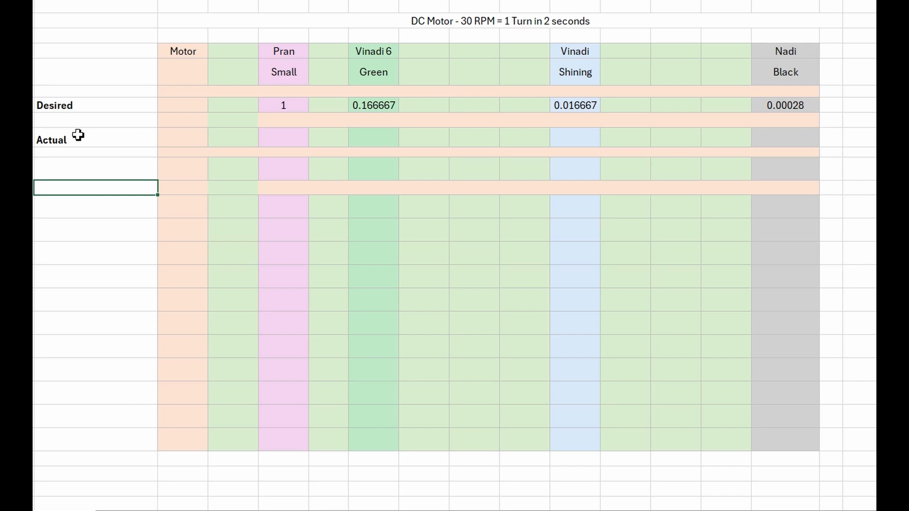
key("Up")
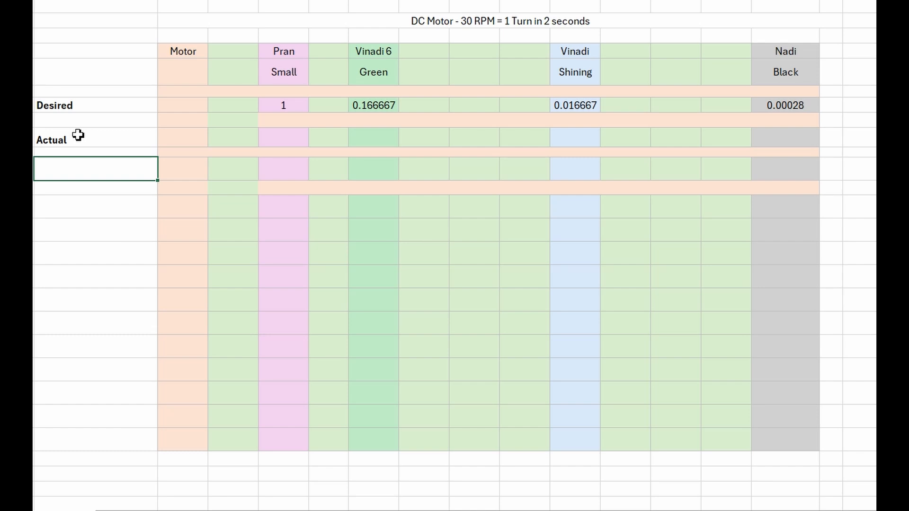
type("Direction")
Fill the Direction row with A for Motor, skip the next column, and enter C, A, C, A from Pran onward.
key("Tab")
type("A")
key("Tab")
key("Tab")
type("C")
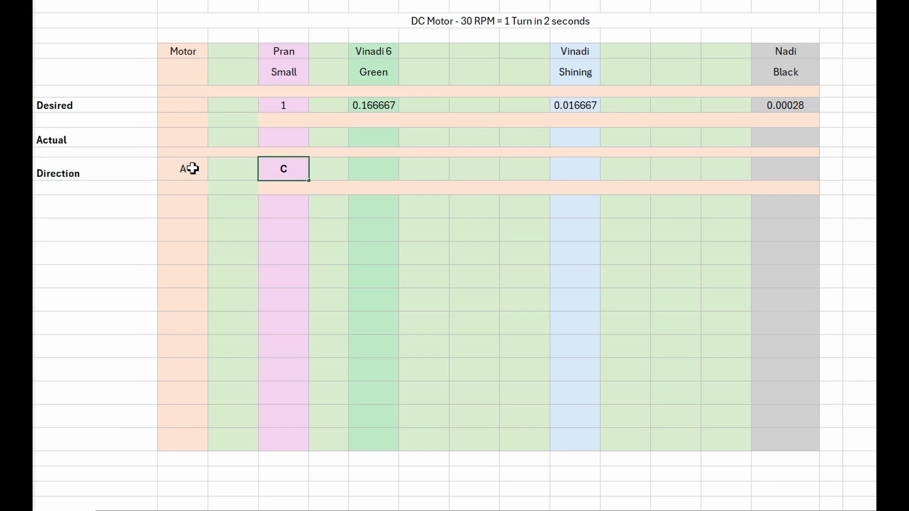
key("Tab")
type("A")
key("Tab")
type("C")
key("Tab")
type("A")
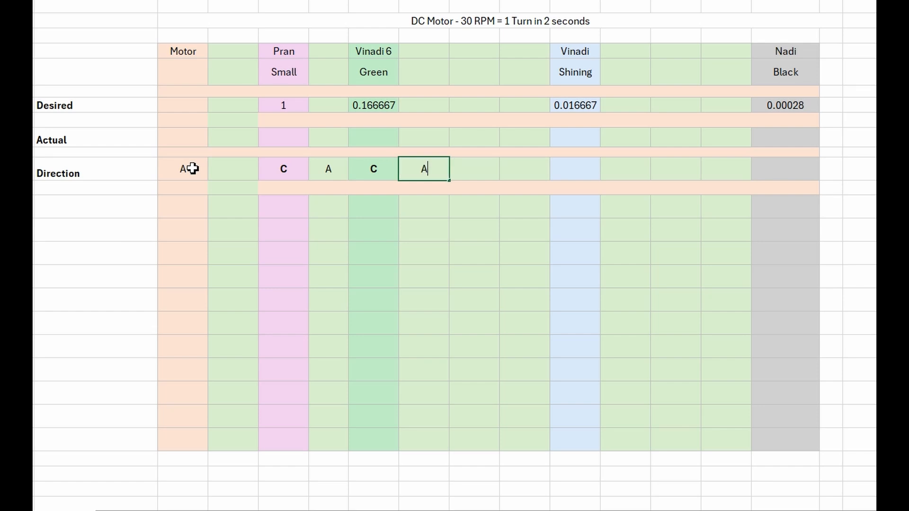
Continue the Direction row with alternating C and A from the second column after Vinadi 6, ending with C under Nadi.
key("Tab")
type("C")
key("Tab")
type("A")
key("Tab")
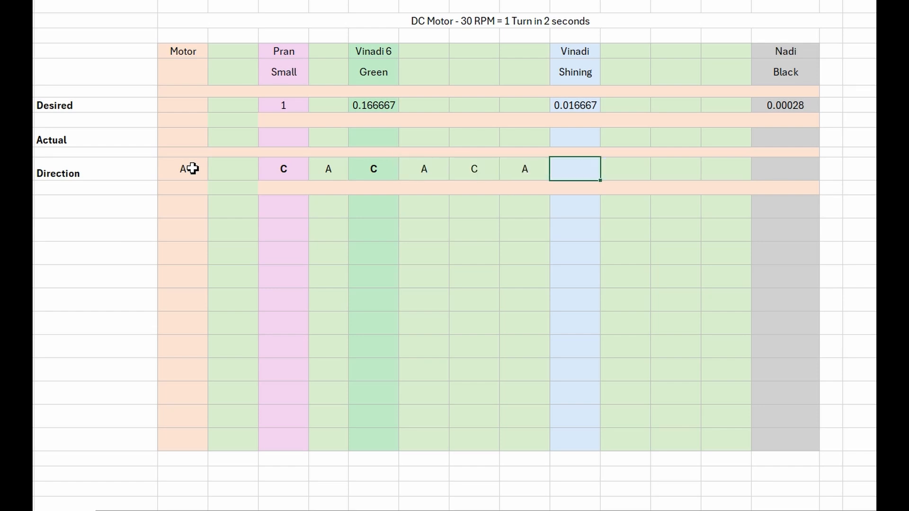
type("C")
key("Tab")
type("A")
key("Tab")
type("C")
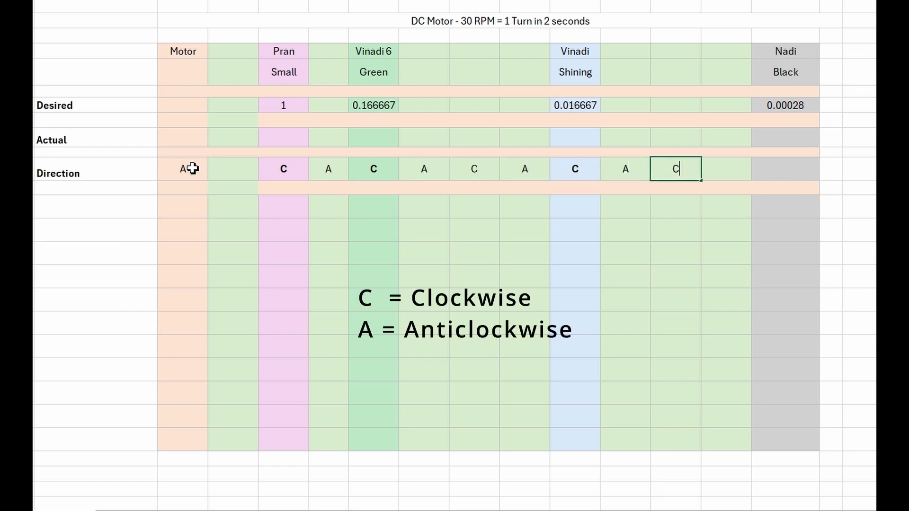
key("Tab")
type("A")
key("Tab")
type("C")
key("Tab")
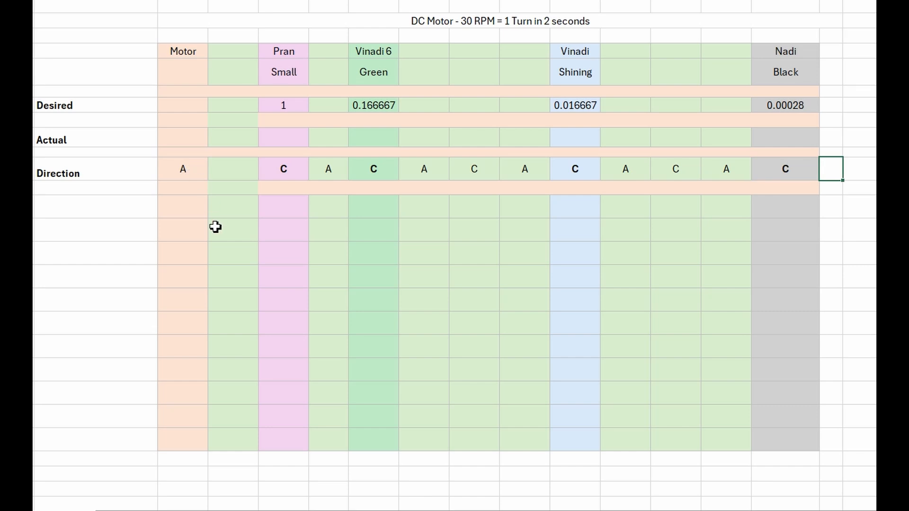
Compare the Direction entries of the Pran, Vinadi 6, Vinadi and Nadi columns with those of the intermediate columns.
left_click(280, 172)
key("ctrl+b")
left_click(426, 169)
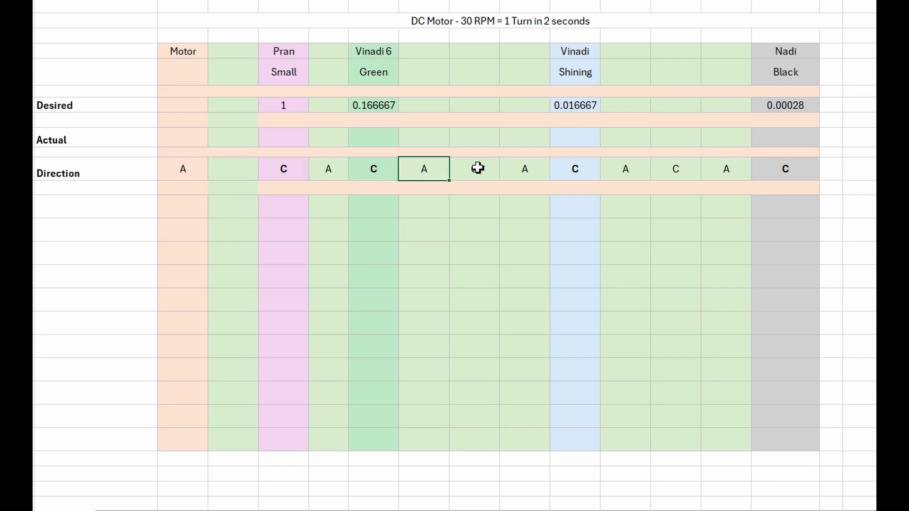
left_click(808, 173)
left_click(629, 172)
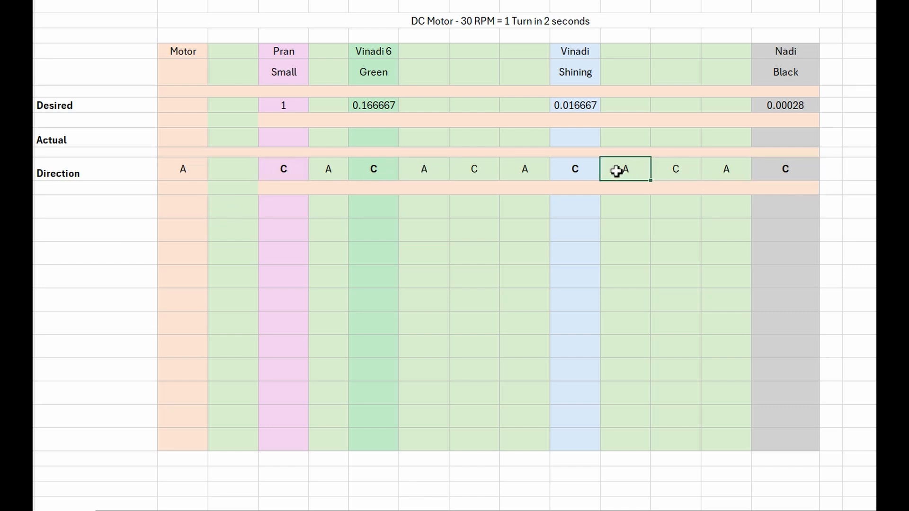
left_click(571, 168)
left_click(281, 171, "ctrl")
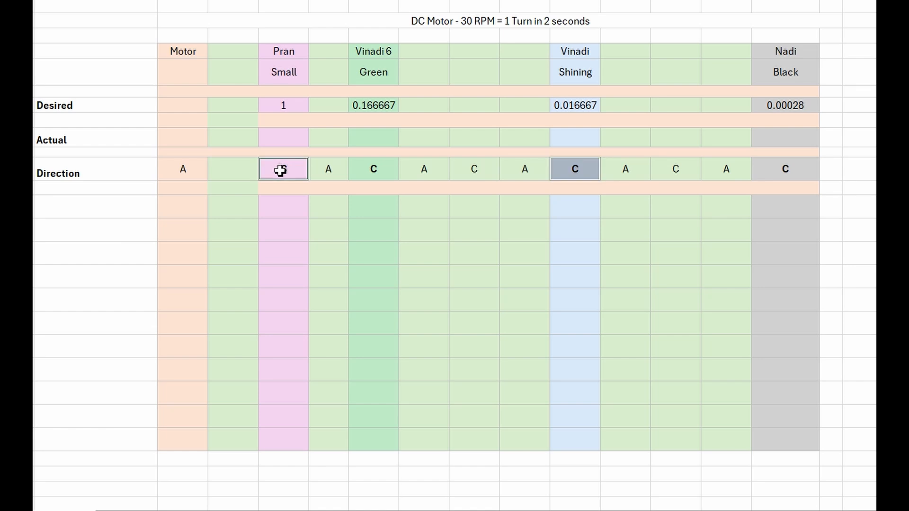
left_click(370, 174)
left_click(796, 170, "ctrl")
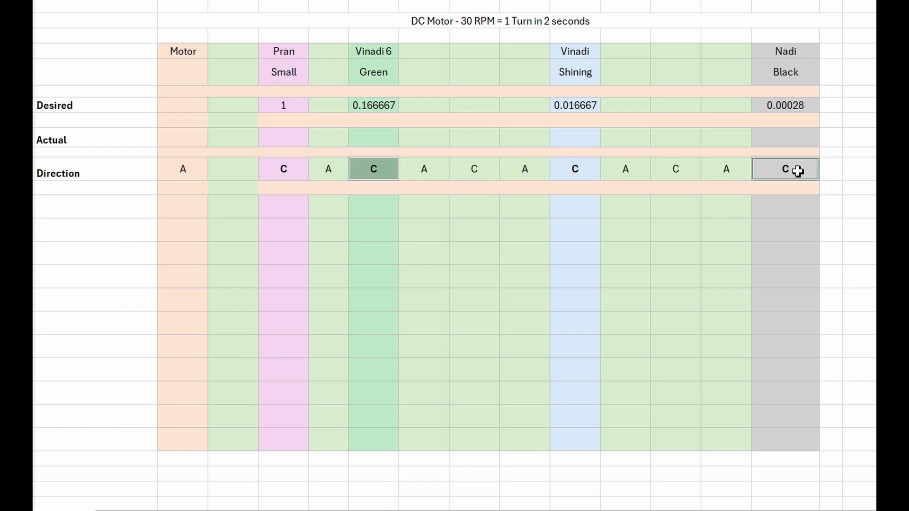
left_click(586, 169, "ctrl")
left_click(303, 171, "ctrl")
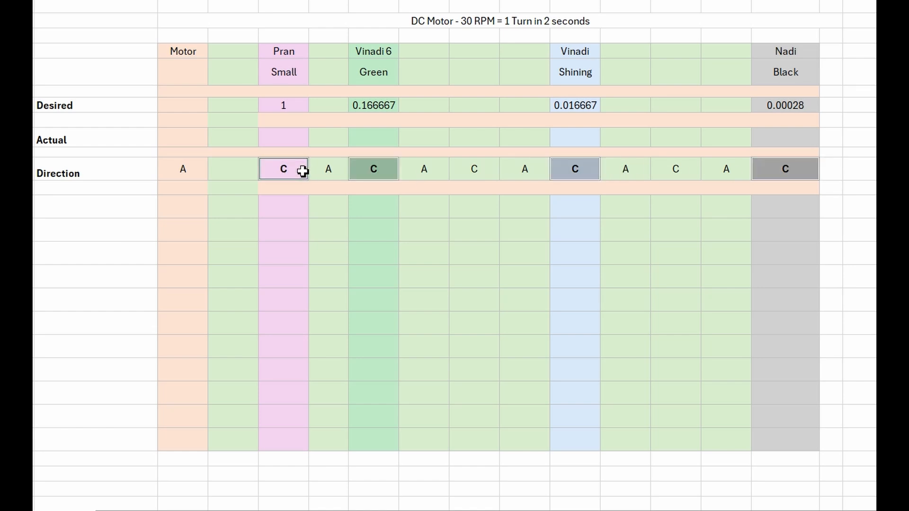
left_click(479, 164)
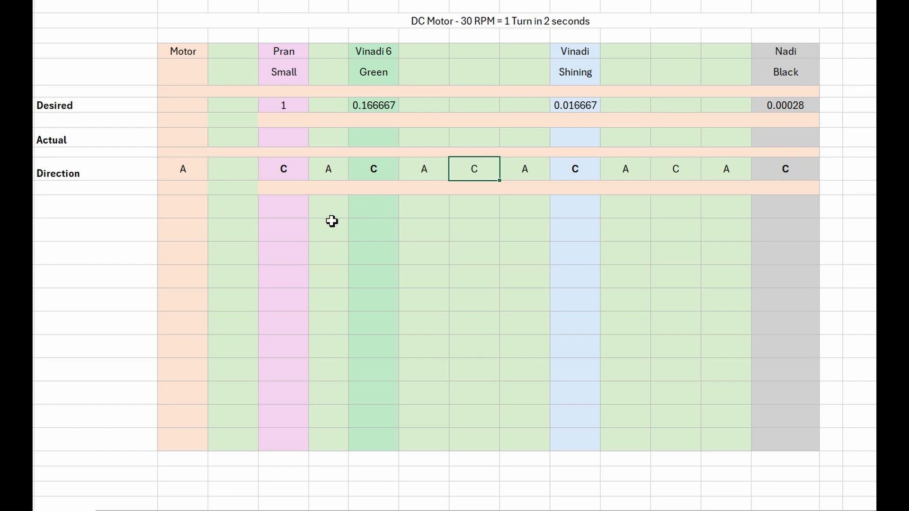
left_click(202, 210)
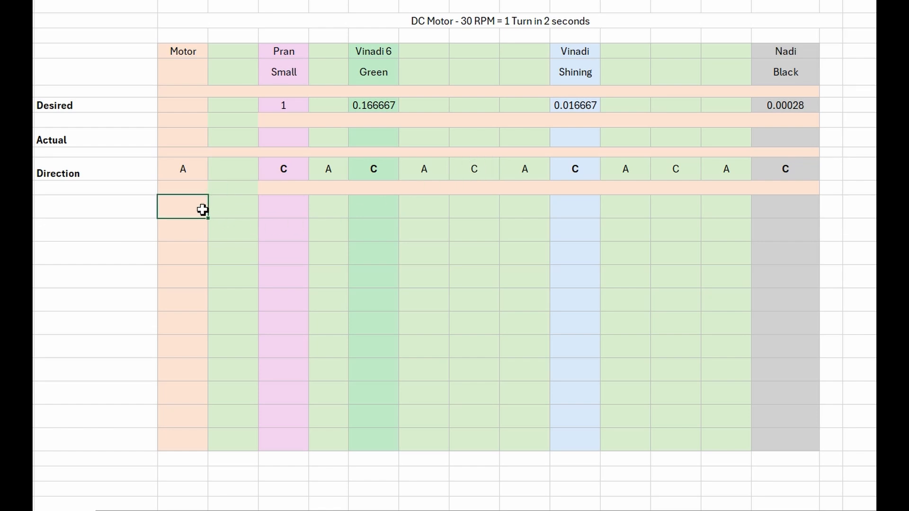
Enter the first gear pair below the Direction row: 20 under Motor and 40 under Pran.
type("20")
key("Tab")
key("Tab")
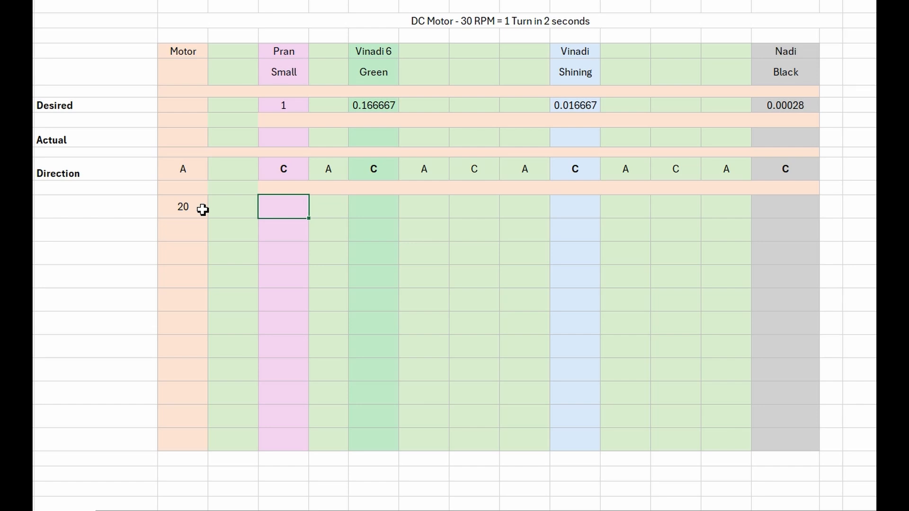
type("40")
key("Tab")
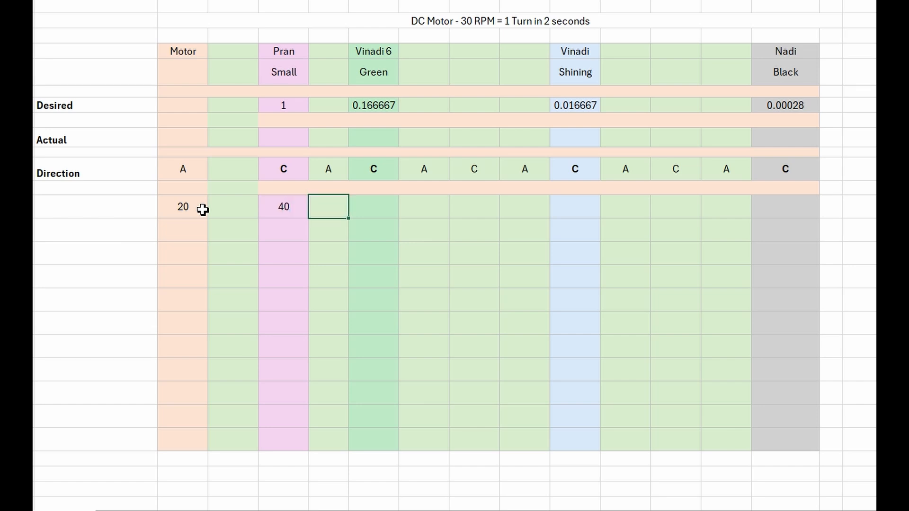
Add a ratio formula just past the Nadi column in the first gear row, dividing the Motor value by the Pran value.
left_click(845, 207)
type("=")
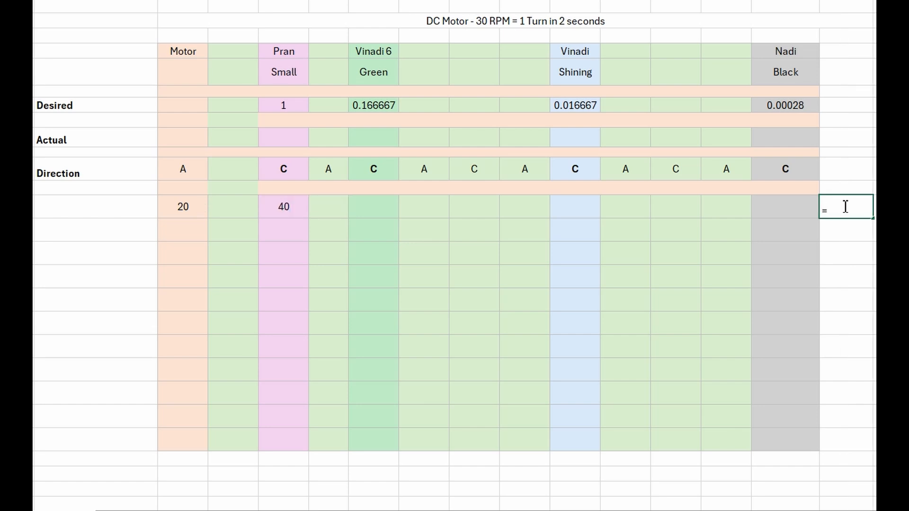
left_click(172, 208)
type("/")
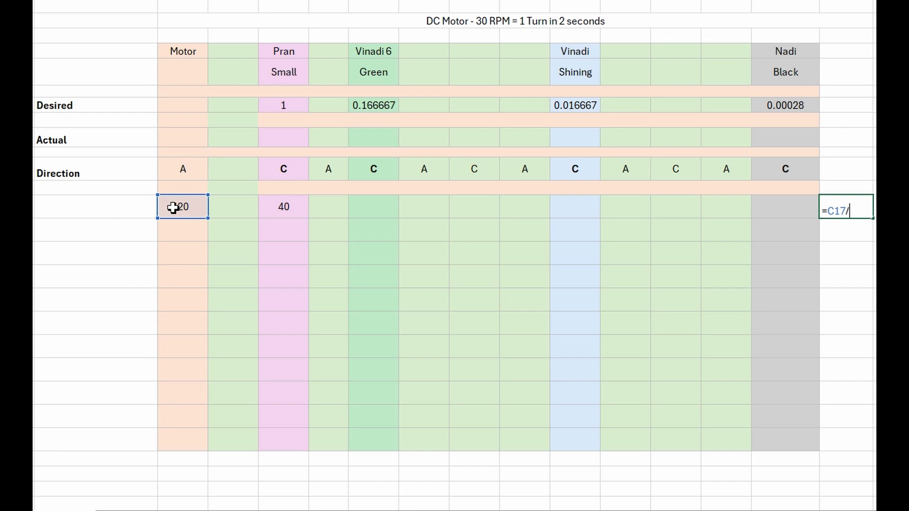
left_click(293, 206)
key("Return")
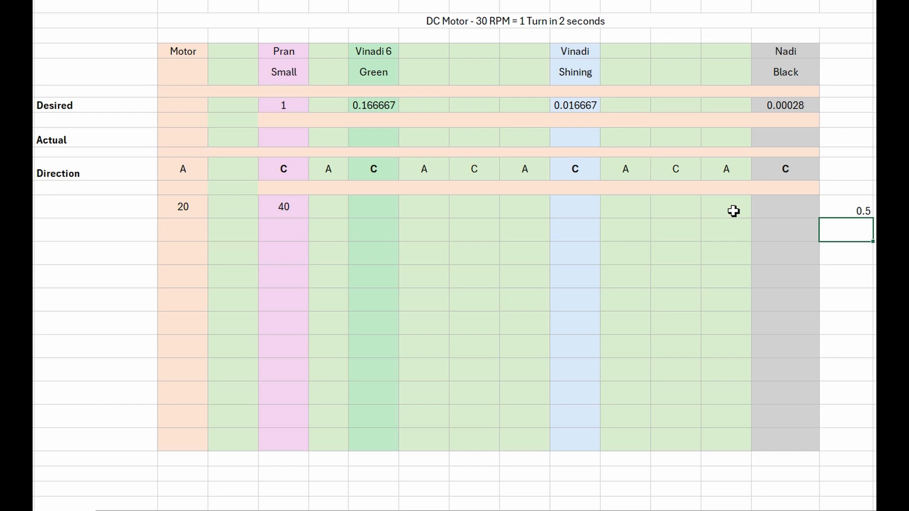
Enter the second gear pair one row down: 20 under Pran and 30 in the column after it.
left_click(285, 236)
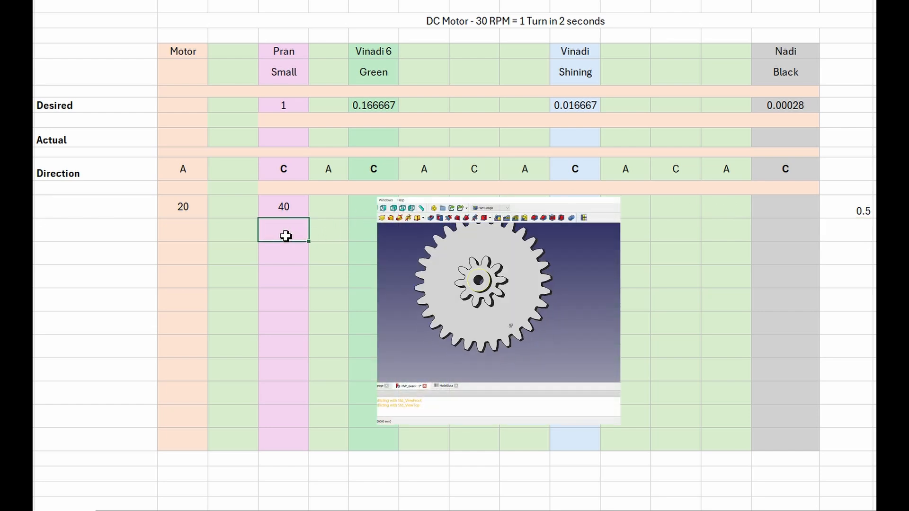
type("20")
key("Tab")
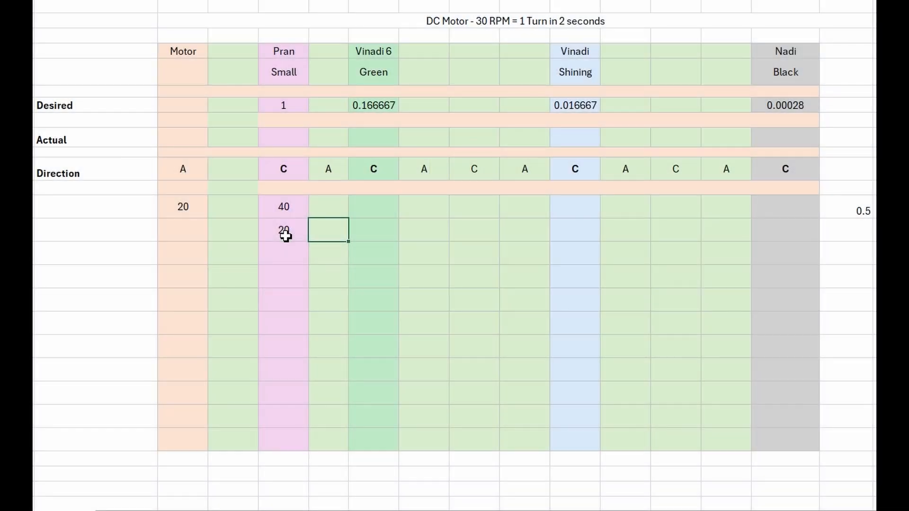
type("30")
key("Tab")
Calculate the second gear pair's ratio beside the table by dividing E18 (20) by the 30 next to it.
left_click(835, 232)
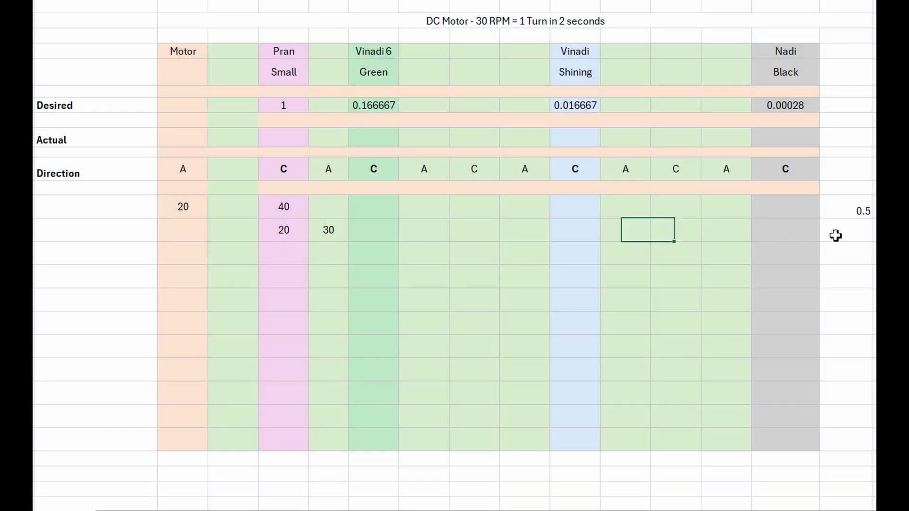
type("=")
left_click(284, 231)
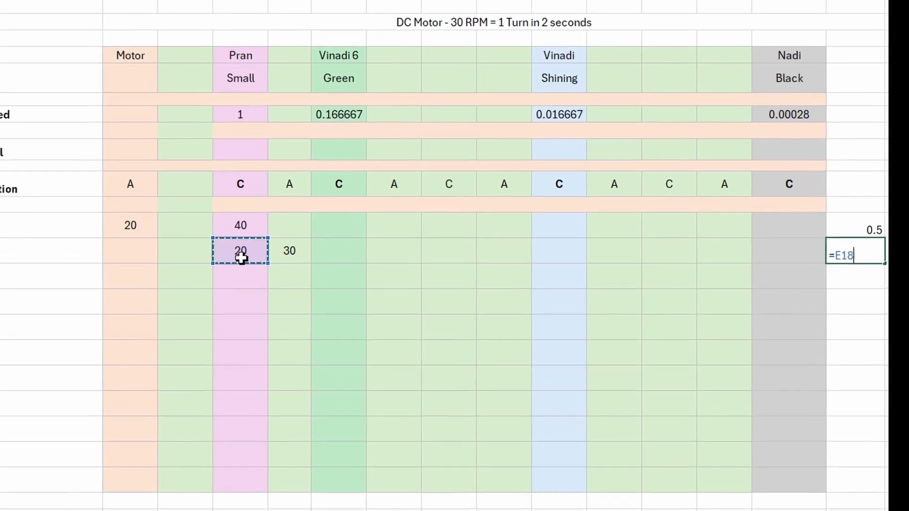
type("/")
left_click(295, 251)
key("Return")
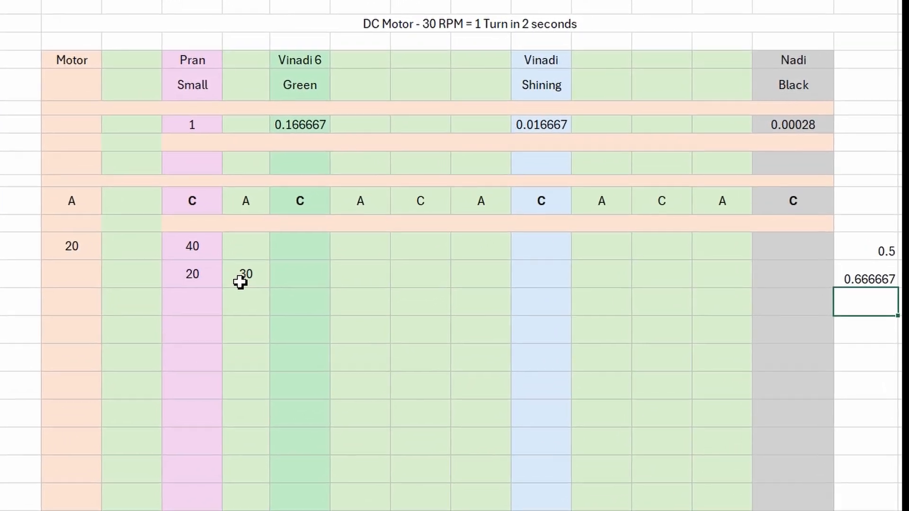
Enter the third gear pair one row down: 10 in the column after Pran and 40 under Vinadi 6.
left_click(210, 322)
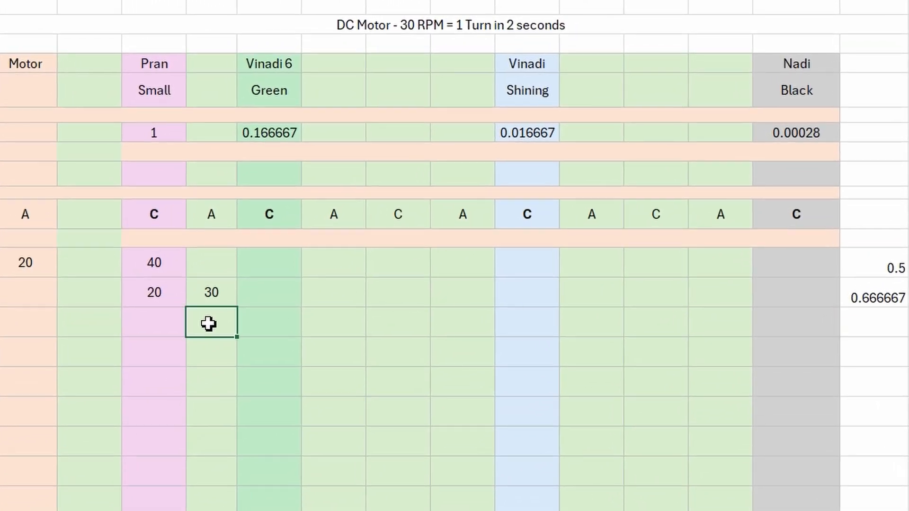
type("10")
key("Tab")
type("40")
key("Tab")
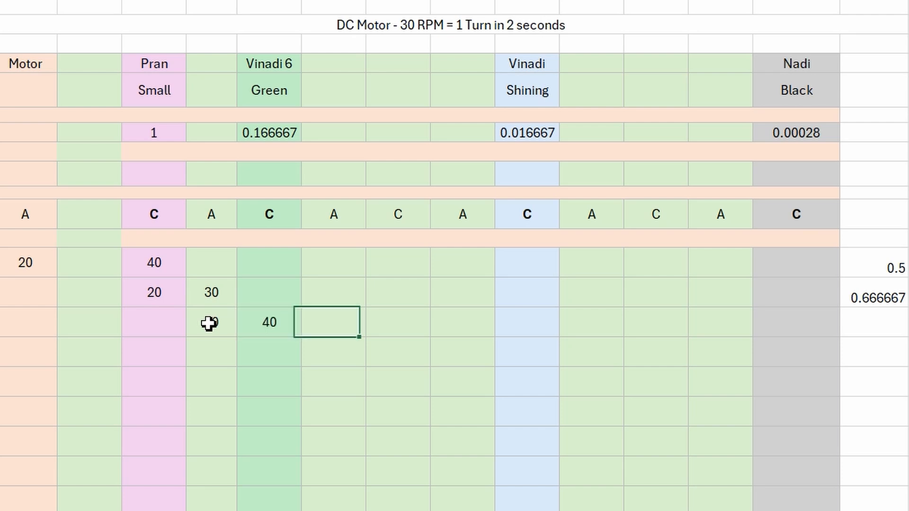
Calculate the third gear pair's ratio beside the table by dividing F19 (10) by the Vinadi 6 value of 40.
left_click(867, 317)
type("=")
left_click(222, 323)
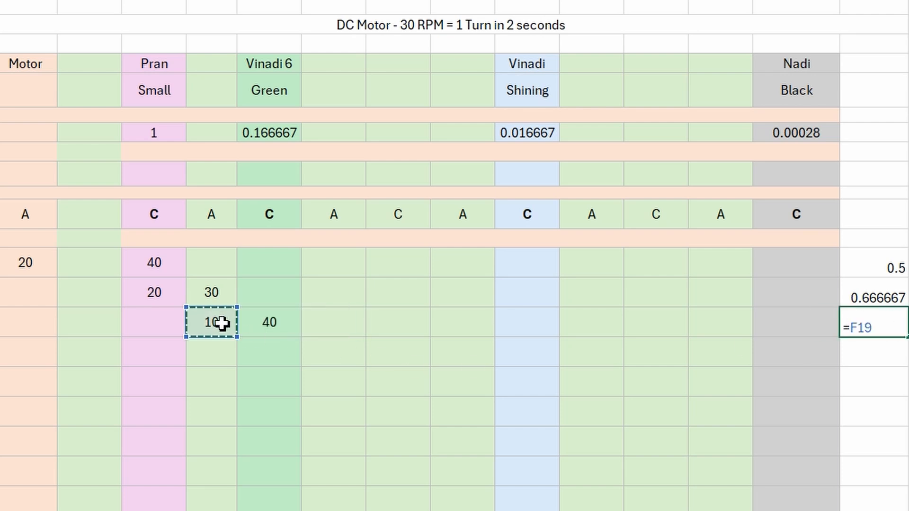
type("/")
left_click(259, 317)
key("Return")
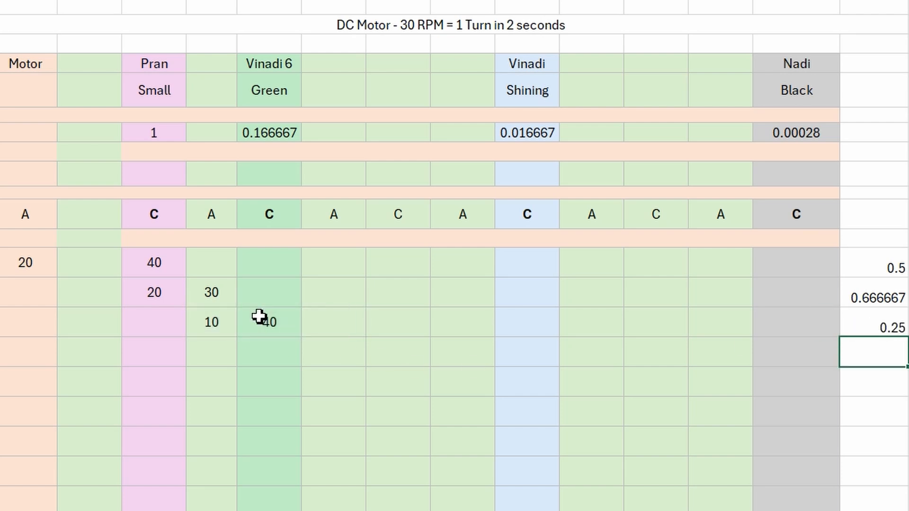
Set Vinadi 6's Actual cell to =PRODUCT(P18,P19) and compare it with the Desired value above.
left_click(258, 182)
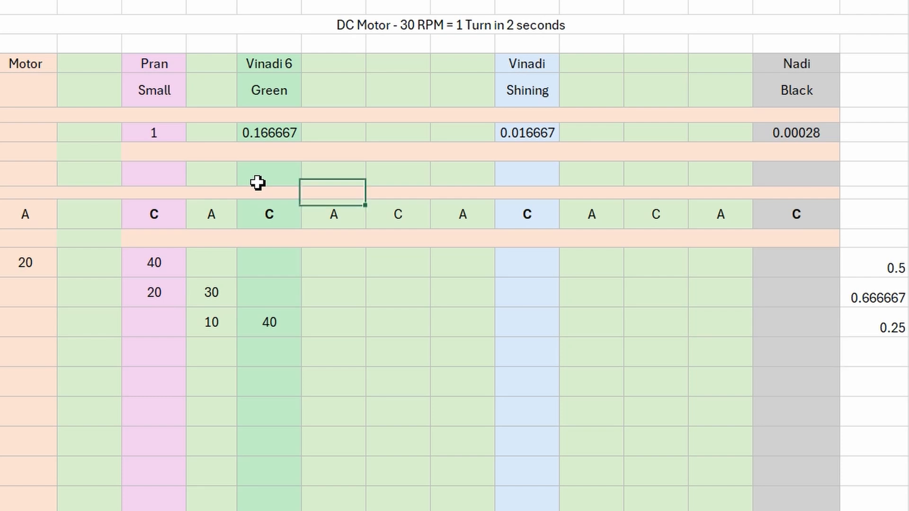
type("=PRODUCT(")
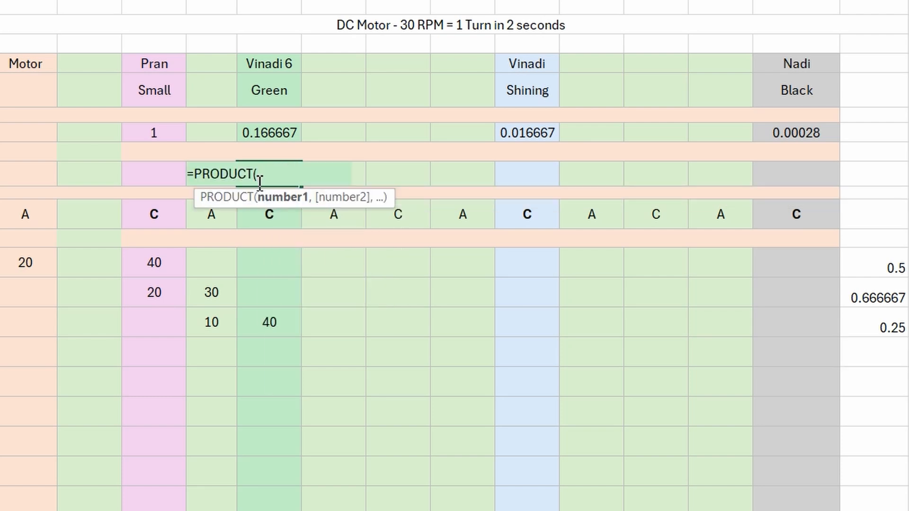
left_click(878, 301)
type(",")
left_click(881, 326)
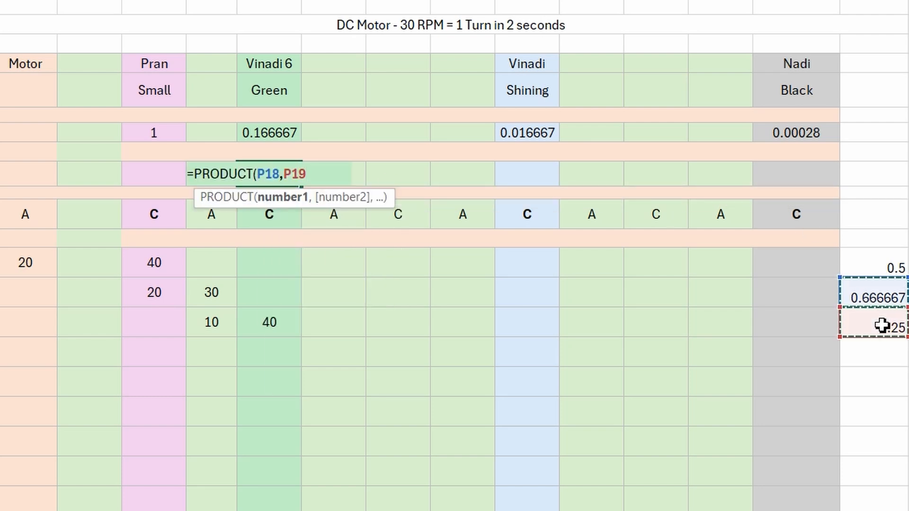
type(")")
key("Return")
left_click(276, 138)
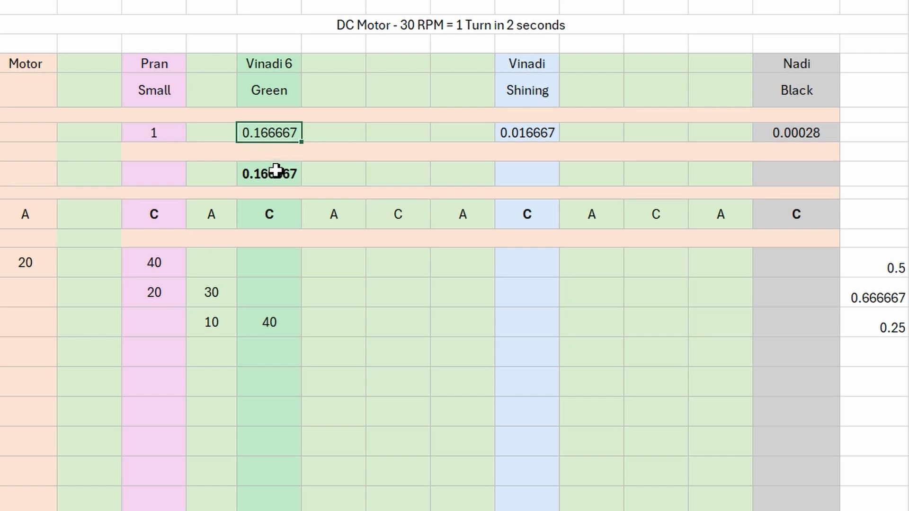
left_click(279, 173)
Continue the stepped gear pairs from Vinadi 6 with 20 and 30, and 10 and 50 on the row below.
left_click(283, 356)
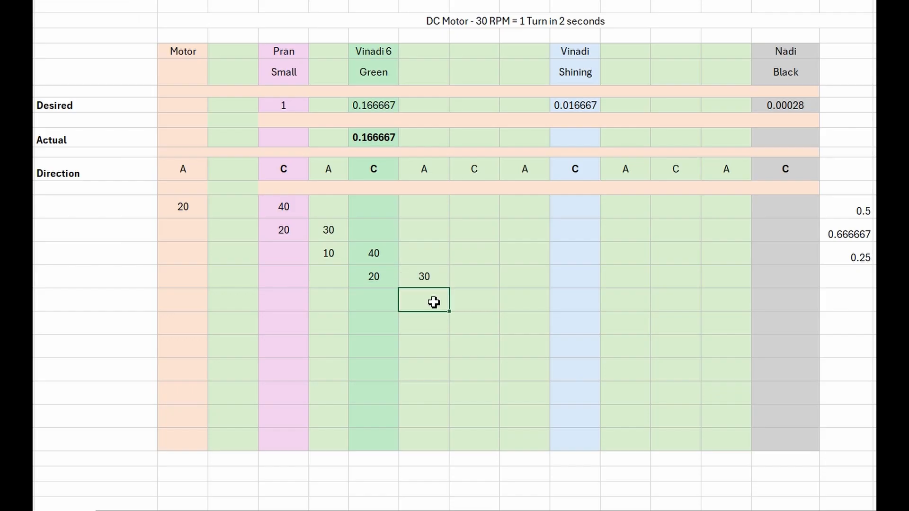
type("10")
key("Tab")
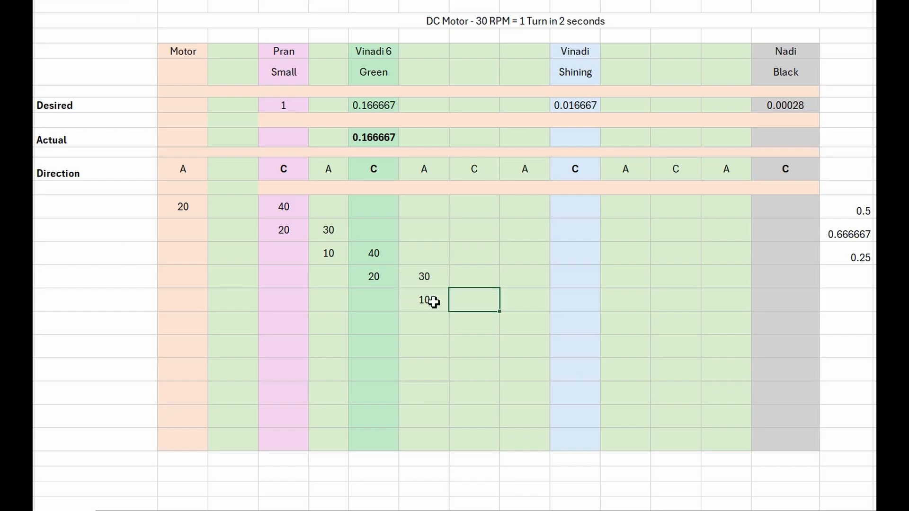
type("50")
key("Tab")
Enter the gear pairs 12 and 48, and 20 and 40 one row lower, so the last value falls under Vinadi.
left_click(488, 327)
type("12")
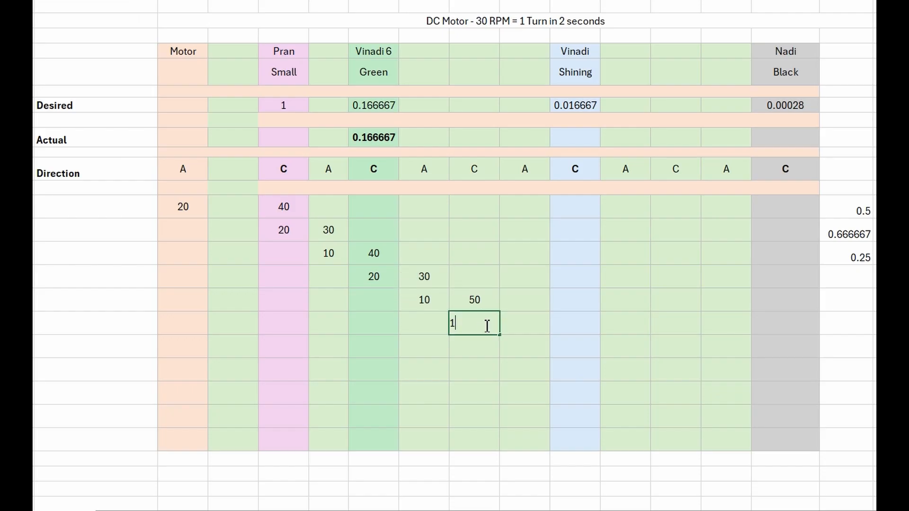
key("Tab")
type("48")
key("Tab")
left_click(530, 348)
type("20")
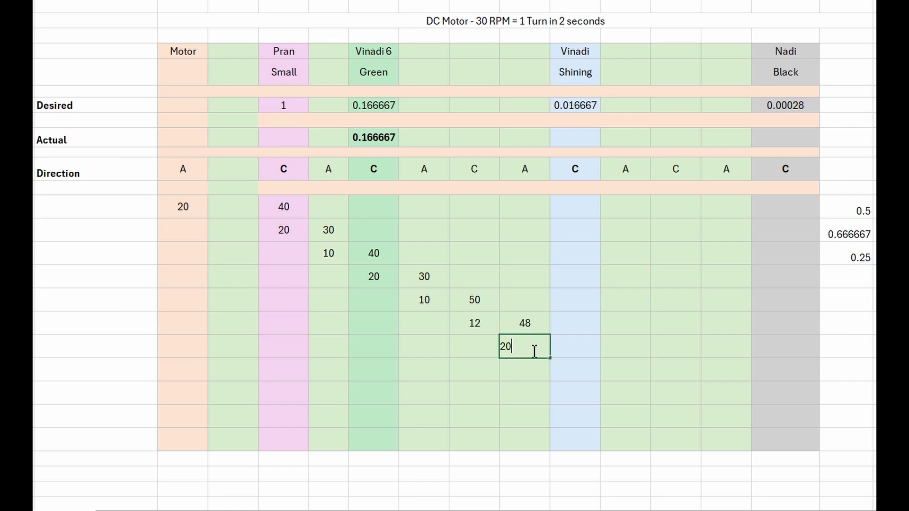
key("Tab")
type("40")
key("Tab")
Add ratio formulas beside the table for the fourth and fifth gear rows, dividing 20 by 30 and 10 by 50.
left_click(858, 280)
type("=")
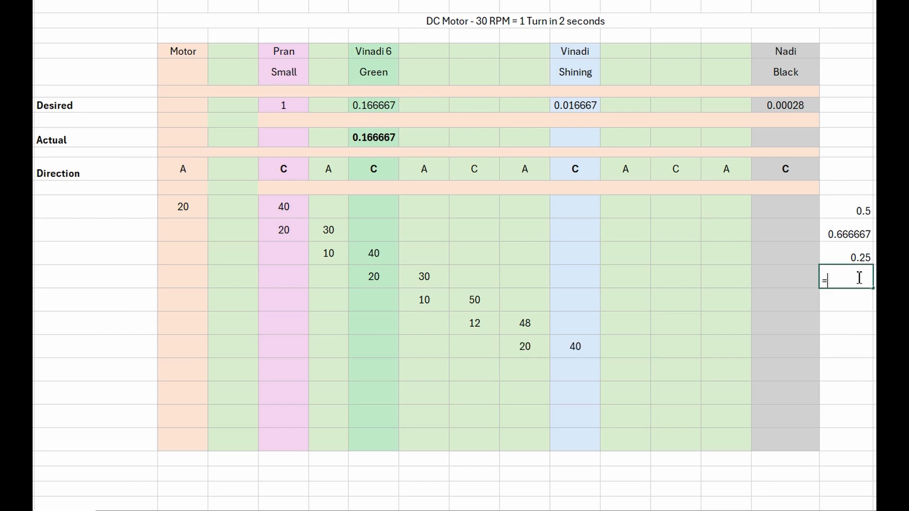
left_click(373, 278)
type("/")
left_click(410, 280)
key("Return")
type("=")
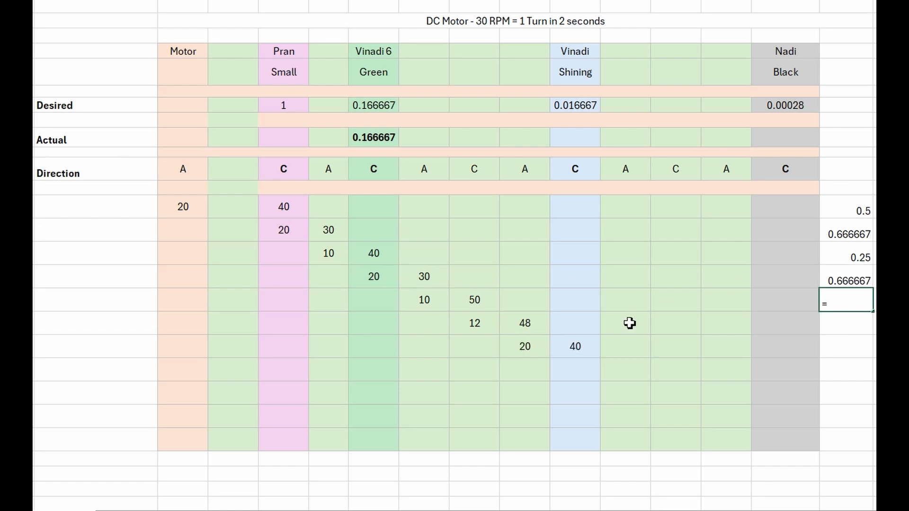
left_click(429, 304)
type("/")
left_click(475, 299)
key("Return")
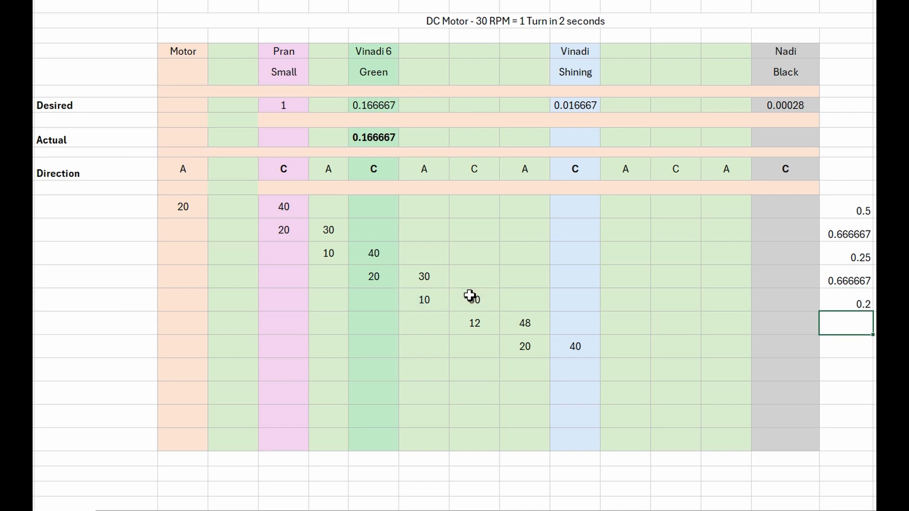
Add ratio formulas for the sixth and seventh gear rows, dividing 12 by 48 and J23 by K23.
type("=")
left_click(459, 320)
type("/")
left_click(525, 325)
key("Return")
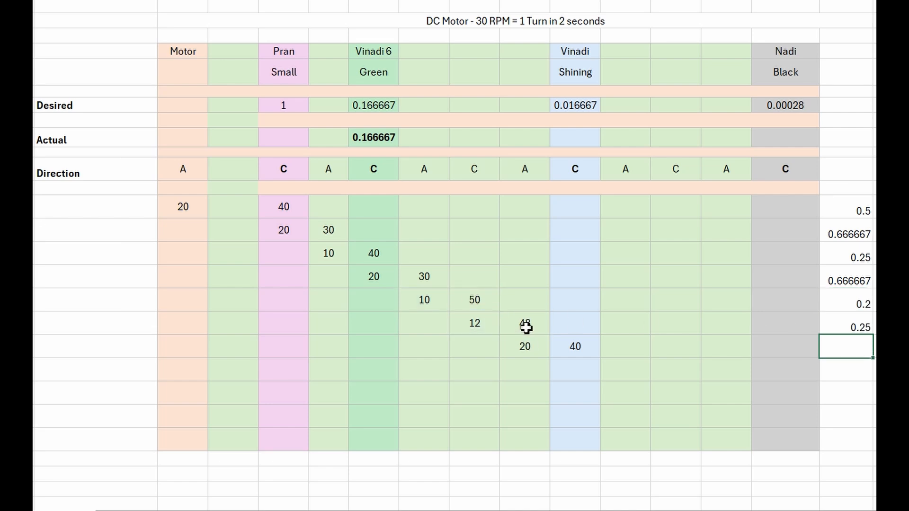
type("=")
left_click(517, 353)
type("/")
left_click(567, 347)
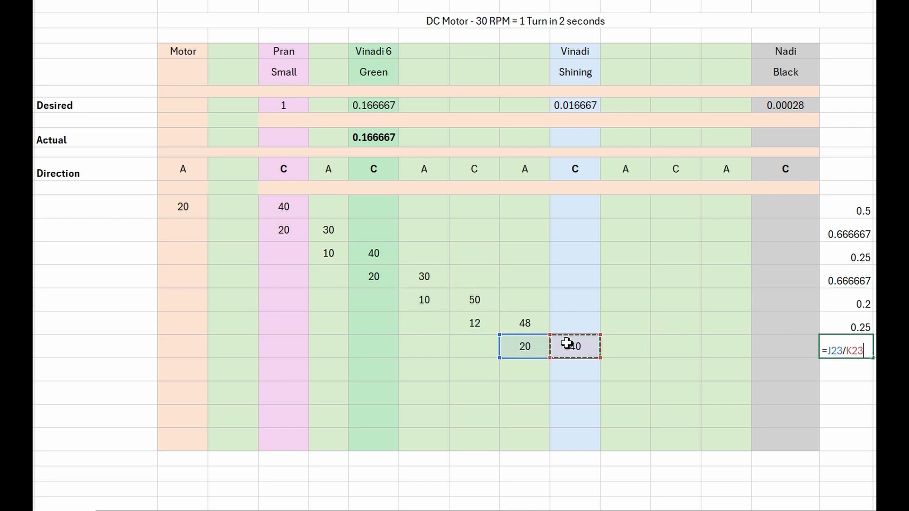
key("Return")
Set Vinadi's Actual cell to =PRODUCT(P20:P23).
left_click(573, 137)
type("=PRODUCT(")
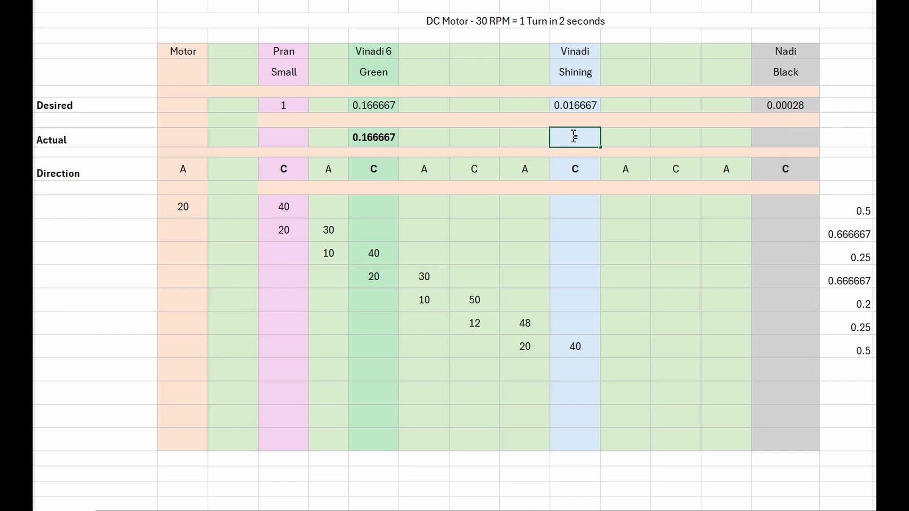
left_click_drag(852, 281, 856, 348)
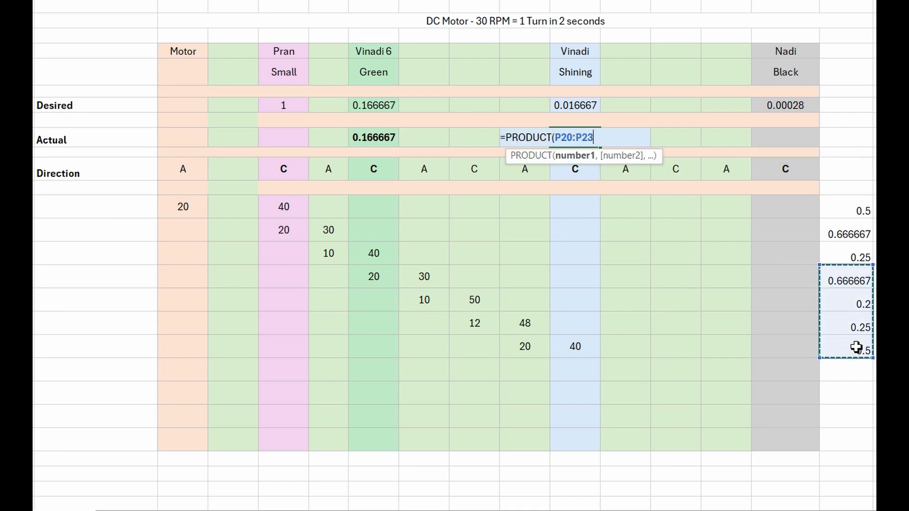
type(")")
key("Return")
Continue the stepped gear pairs from Vinadi with 20 and 30, and 10 and 50 on the row below.
left_click(576, 371)
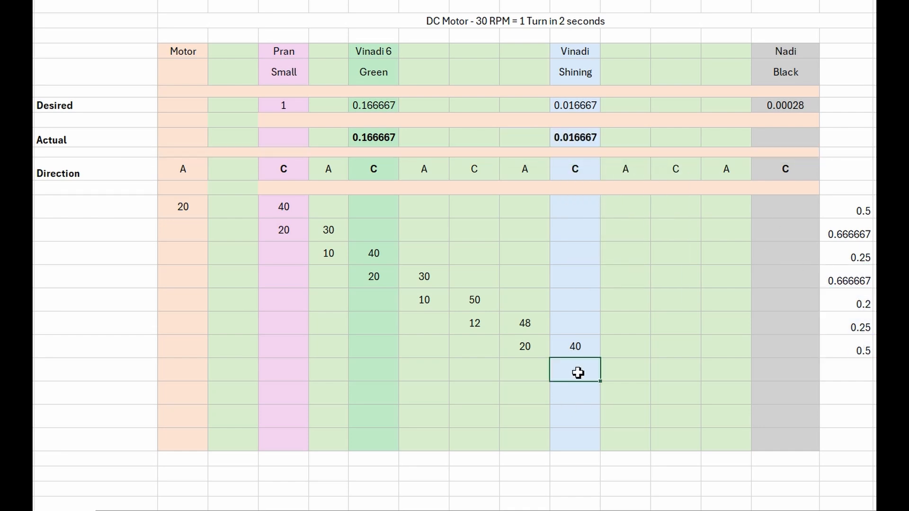
type("20")
key("Tab")
type("30")
left_click(614, 391)
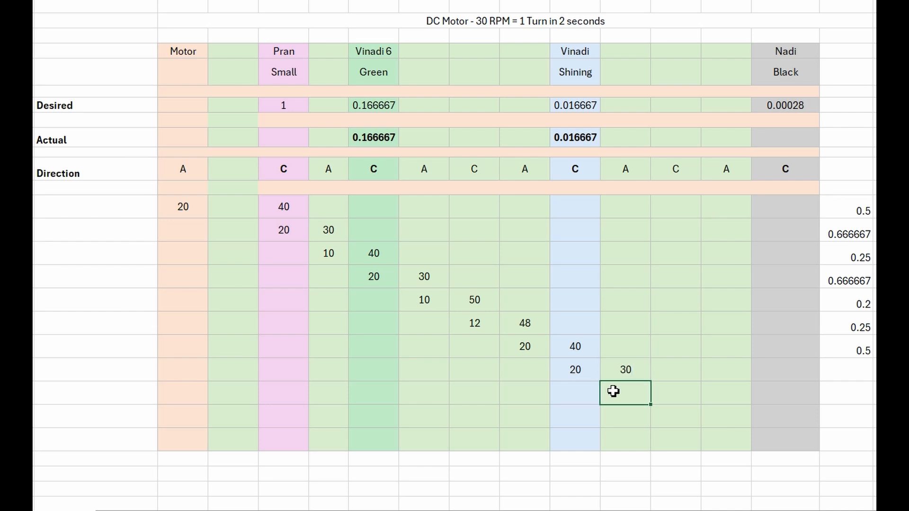
type("10")
key("Tab")
type("50")
key("Tab")
Complete the last two gear rows with 12 and 48, and 20 and 40, ending under Nadi.
left_click(677, 415)
key("Tab")
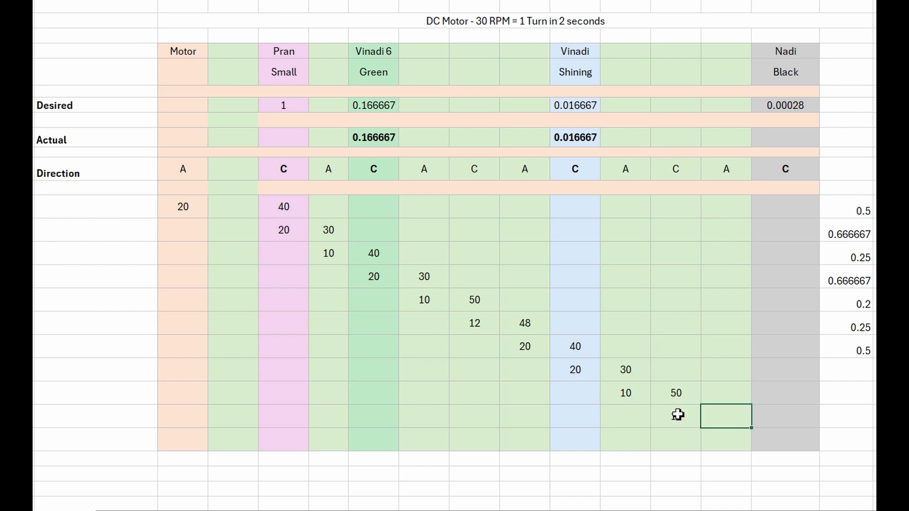
type("48")
key("Tab")
left_click(713, 436)
type("20")
key("Tab")
type("40")
key("Tab")
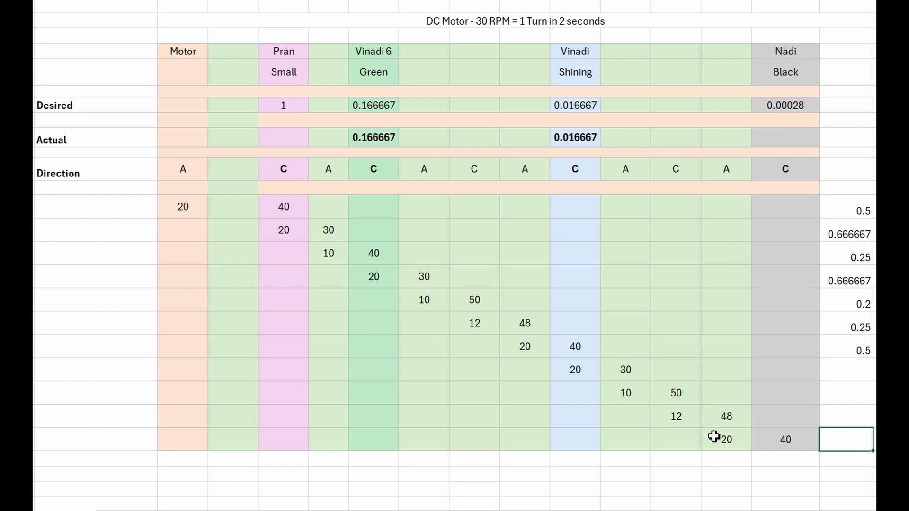
Set Nadi's Actual cell to the product of Vinadi's Actual value K13 and the last four gear ratios, P24 through P27.
left_click(776, 140)
type("=PRODUCT(")
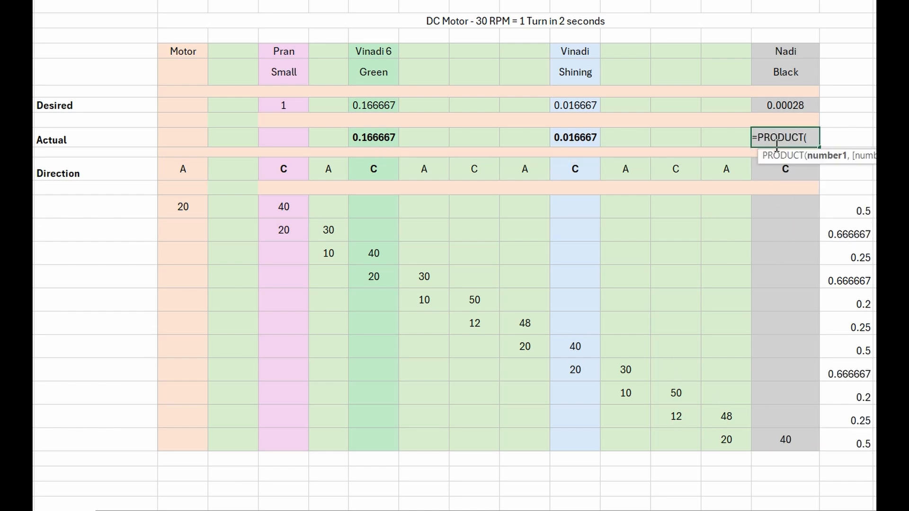
left_click(575, 138)
left_click(848, 374, "ctrl")
left_click(848, 396, "ctrl")
left_click(850, 421, "ctrl")
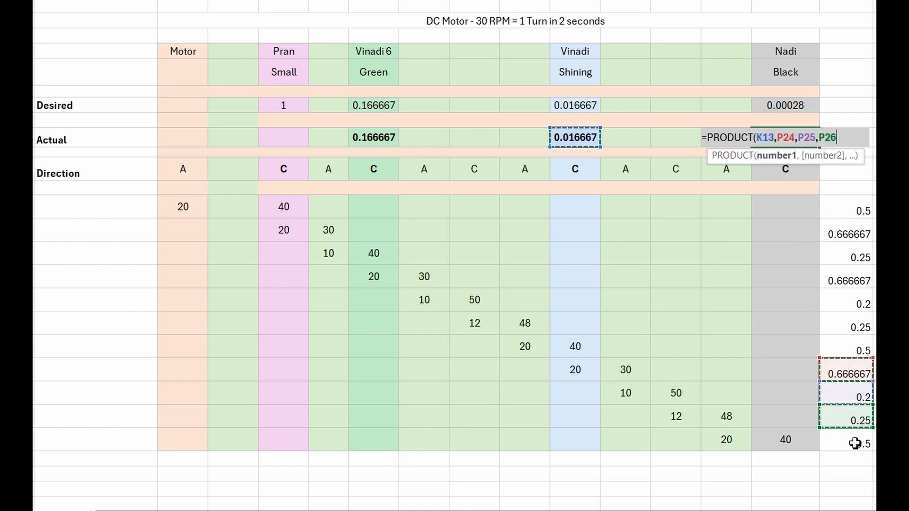
left_click(855, 443, "ctrl")
type(")")
key("Return")
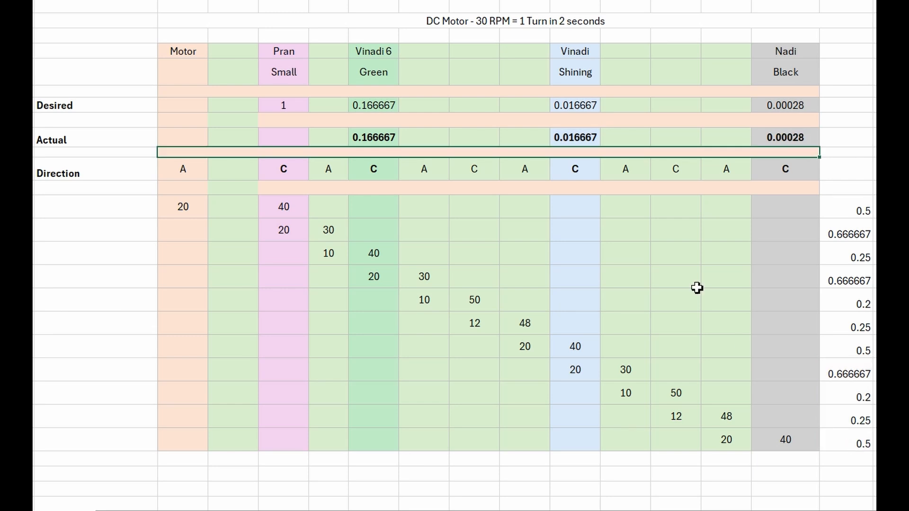
left_click_drag(764, 109, 767, 136)
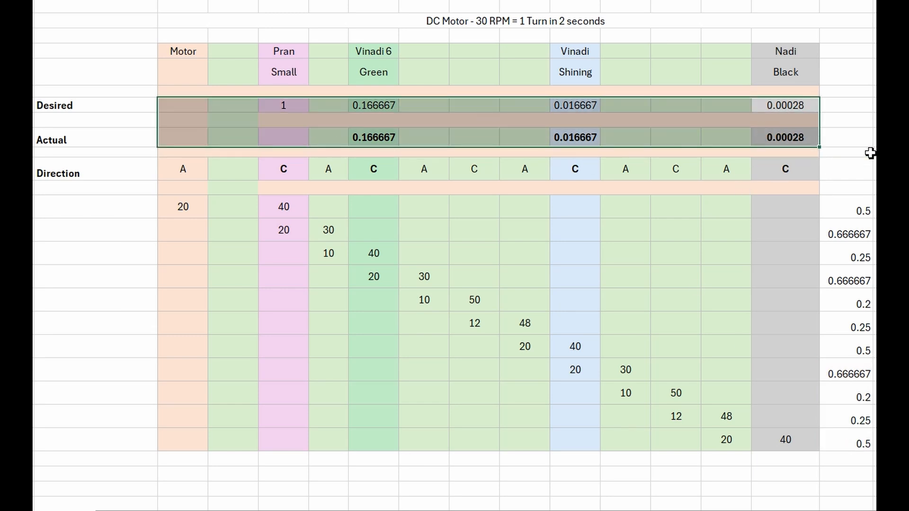
left_click(869, 143)
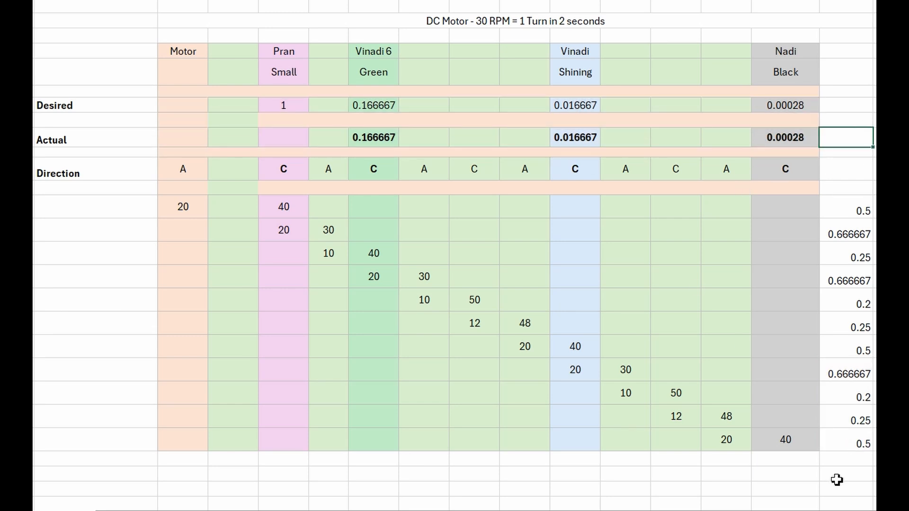
Label the ratio column "Step Ratio" in the Direction row.
left_click(854, 166)
type("Step Ratio")
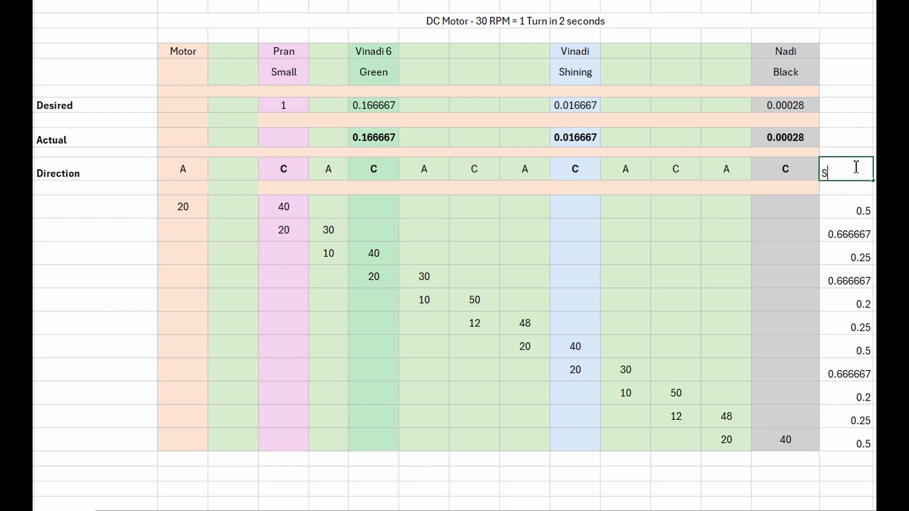
key("Return")
left_click_drag(855, 187, 848, 442)
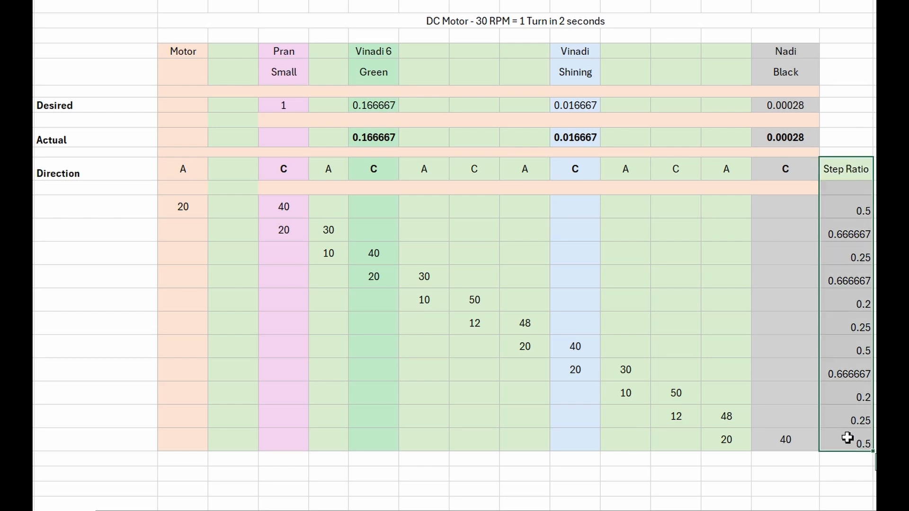
left_click(736, 374)
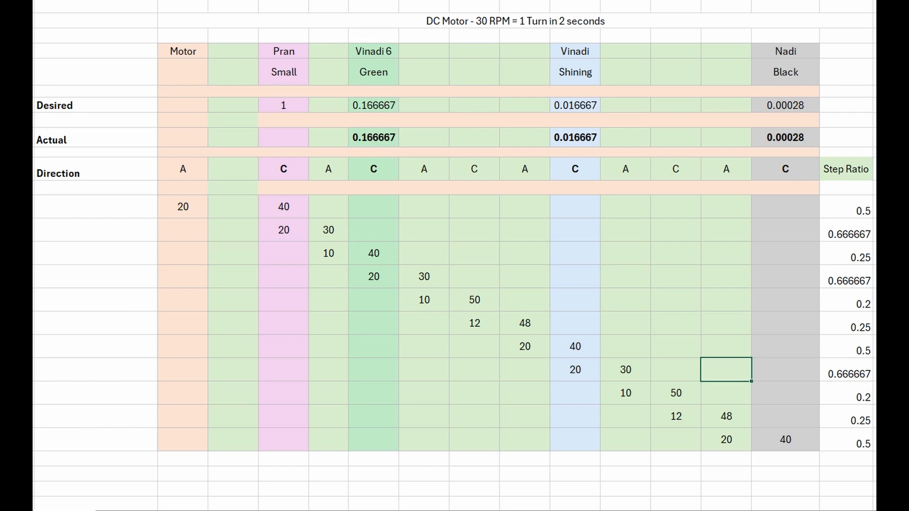
Change the driven gear of the fifth gear row, paired with 10, to 25.
left_click(328, 253)
left_click(374, 277)
left_click(424, 300)
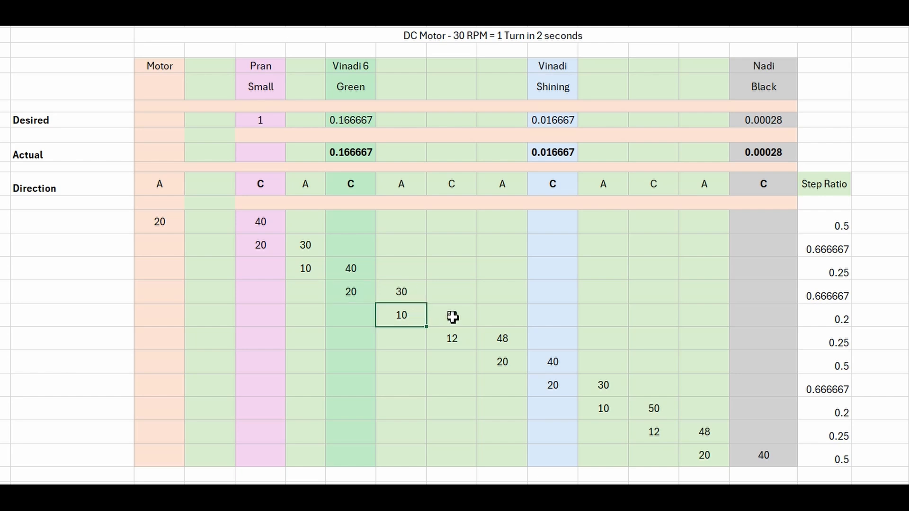
left_click(452, 315)
type("25")
key("Tab")
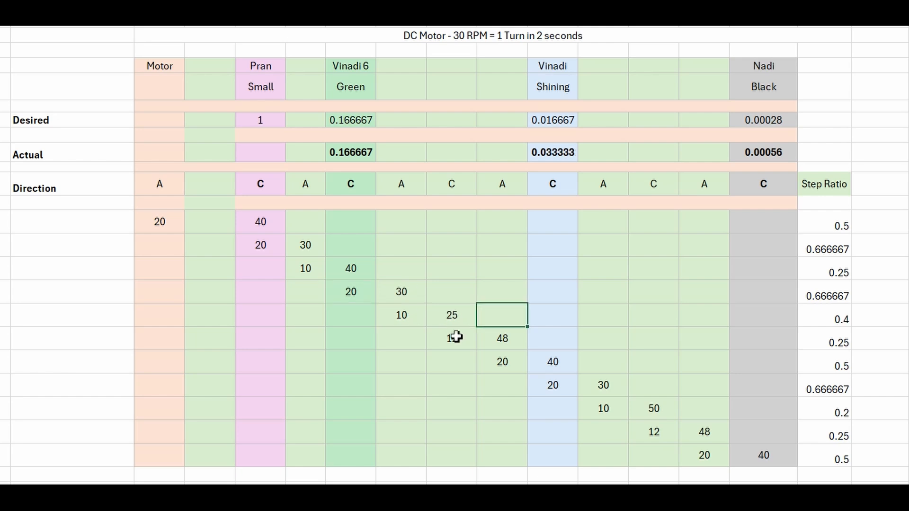
Set the sixth gear row's pair to 10 and 20.
left_click(455, 337)
key("Tab")
type("20")
key("Tab")
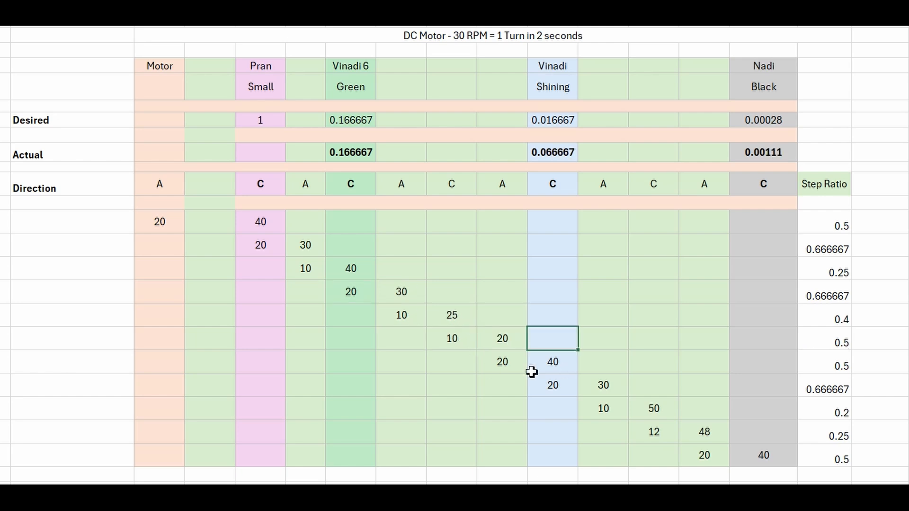
Try 10 as the seventh gear row's driving gear, and replace that row's pair with 20 and 30.
left_click(507, 361)
type("10")
key("Tab")
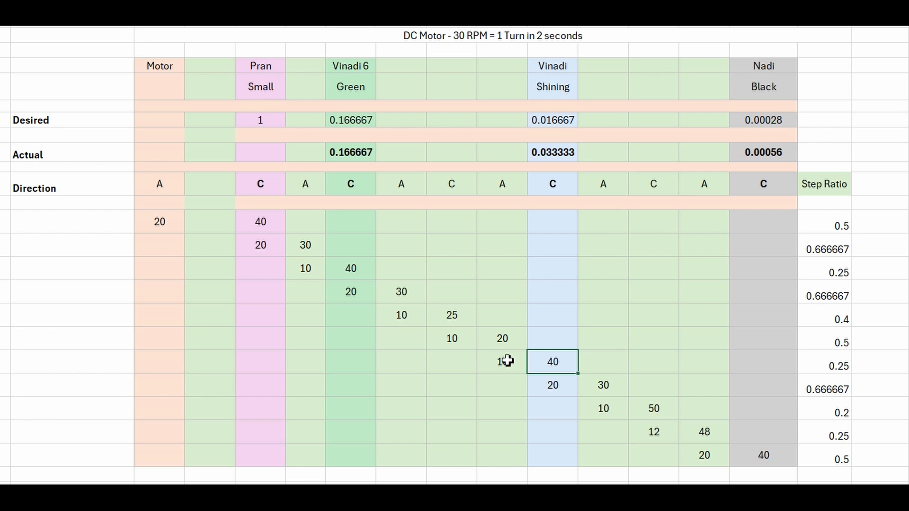
left_click(503, 368)
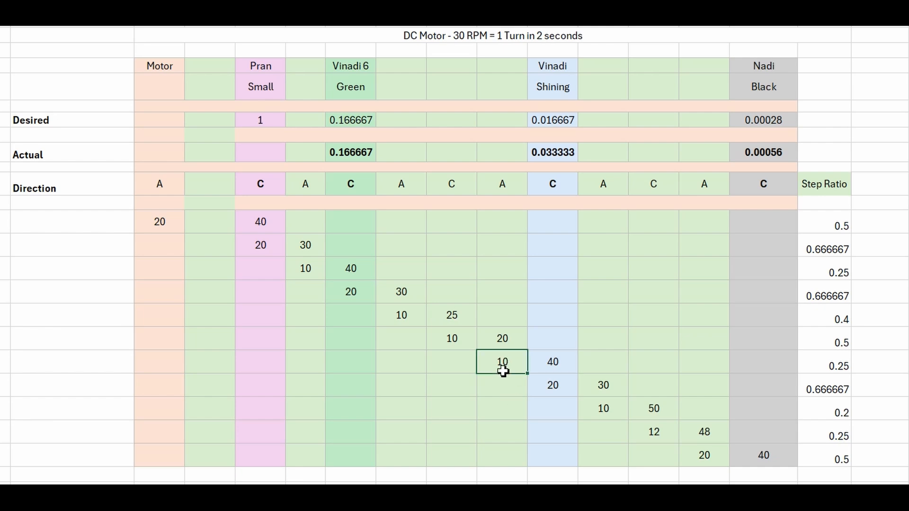
type("20")
key("Tab")
type("30")
key("Tab")
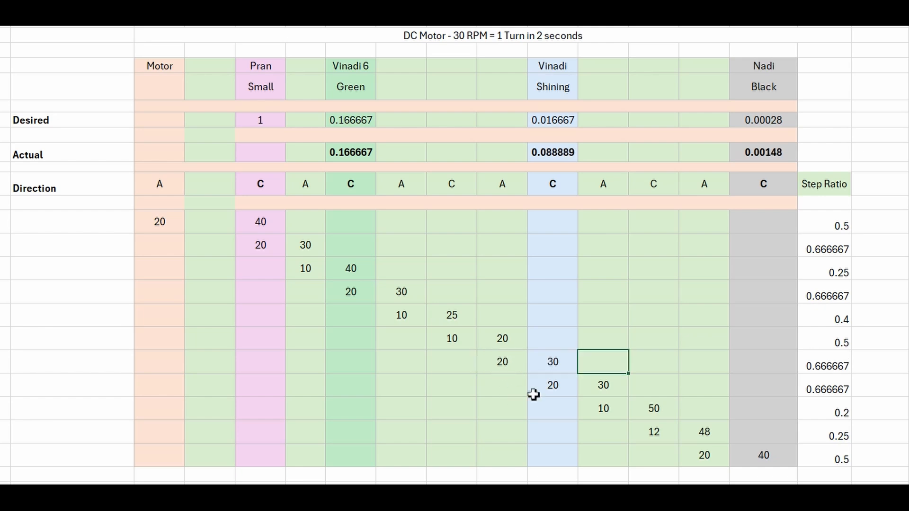
Set Vinadi's driven gear in the seventh gear row back to 40.
left_click(561, 386)
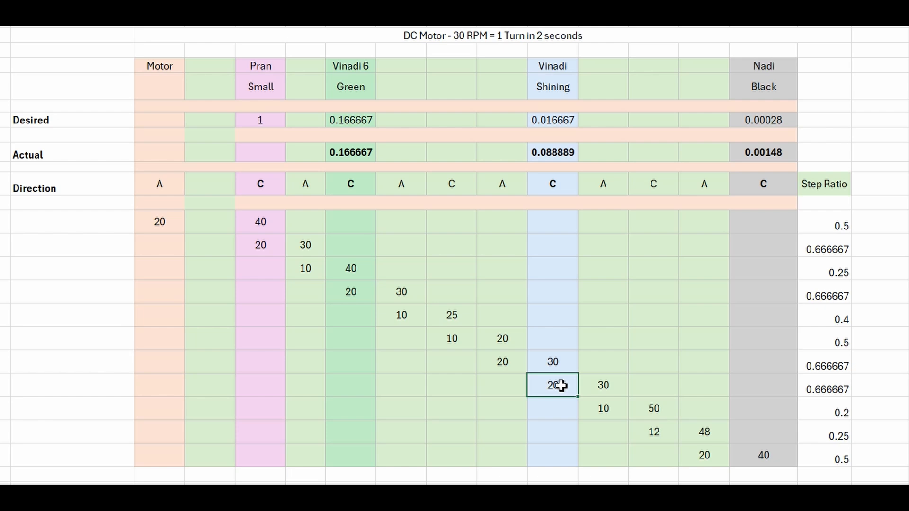
left_click(557, 362)
key("BackSpace")
key("Tab")
left_click(554, 361)
type("40")
key("Return")
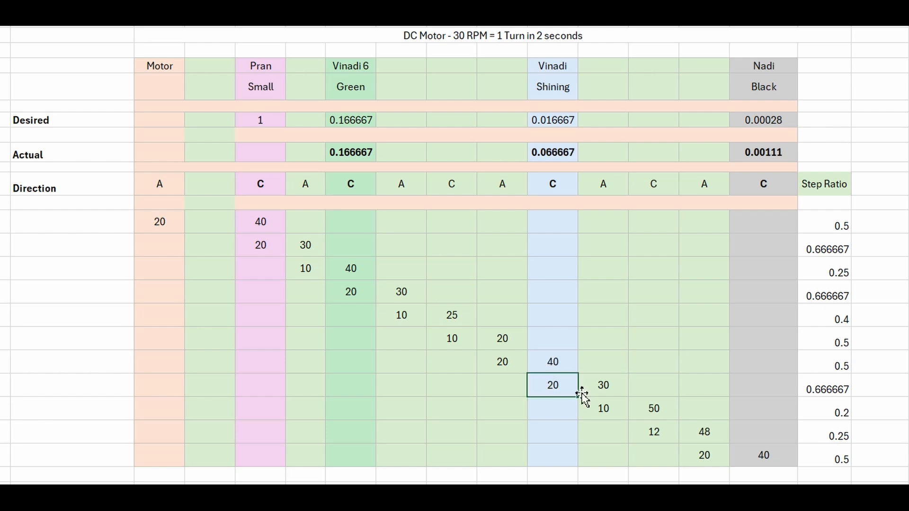
Try 35, 30 and 21 in succession as Vinadi's driven gear in the seventh gear row.
left_click(598, 299)
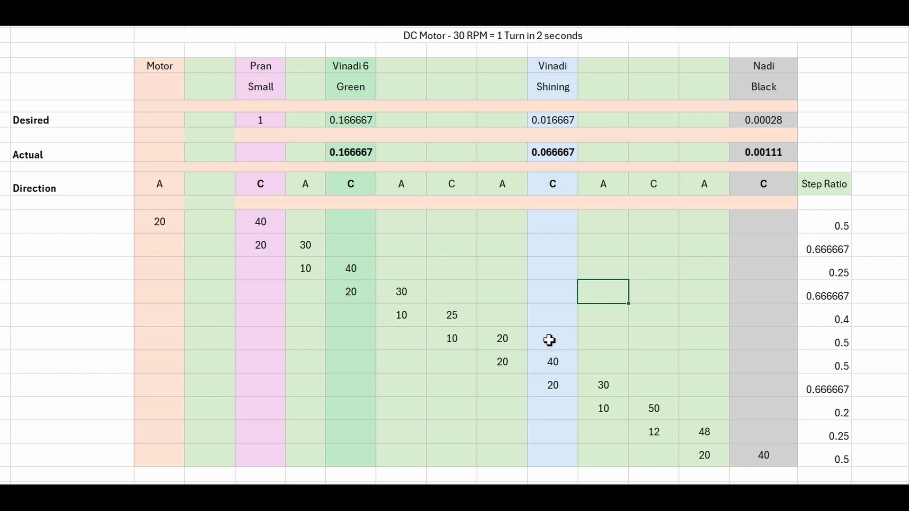
left_click(558, 362)
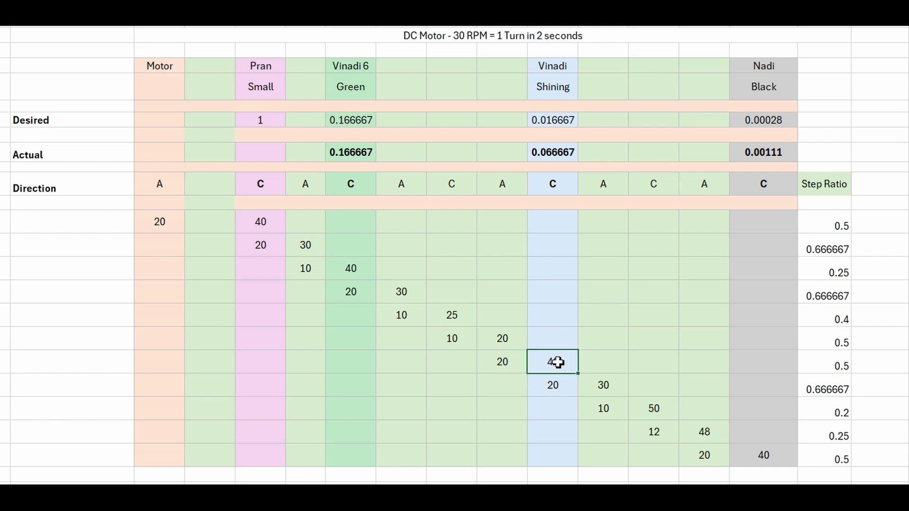
type("35")
key("Tab")
left_click(572, 367)
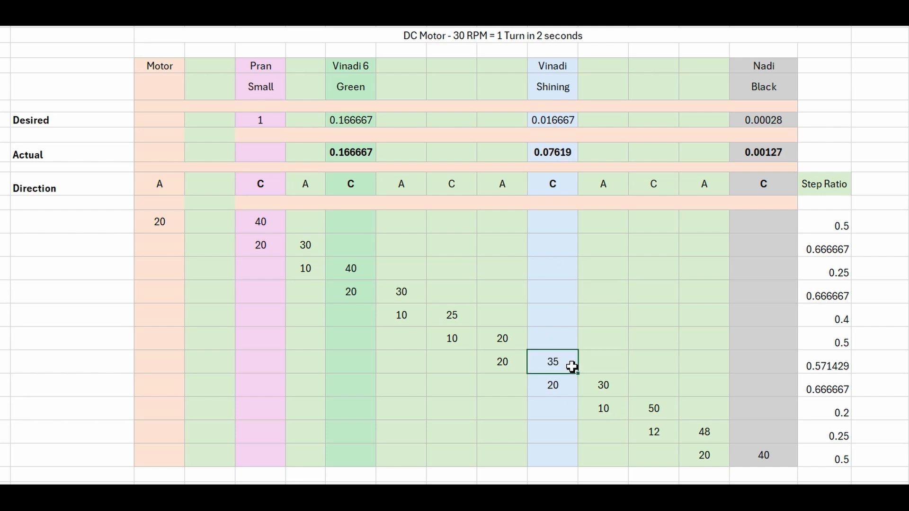
type("30")
key("Tab")
left_click(562, 366)
type("21")
key("Tab")
Try 32, 31 and 16 in succession as Vinadi's driven gear in the seventh gear row.
left_click(565, 358)
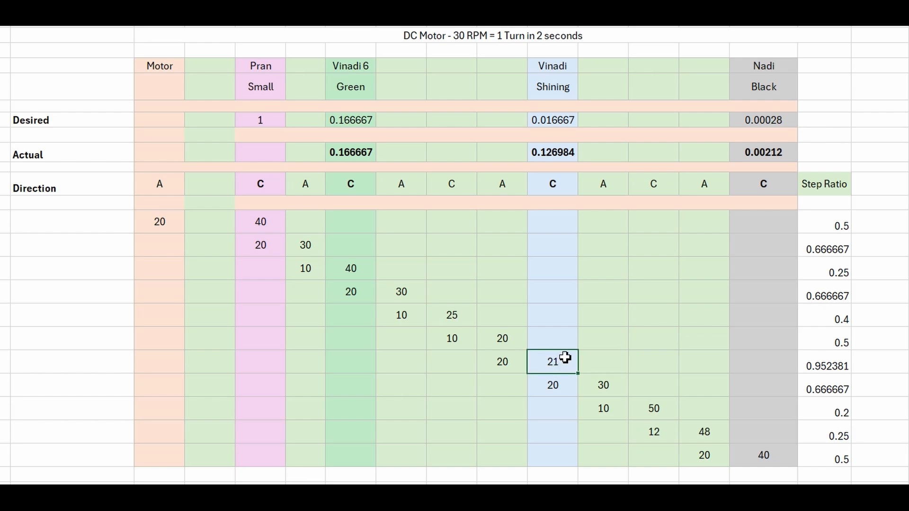
type("32")
key("Tab")
left_click(562, 364)
type("31")
key("Tab")
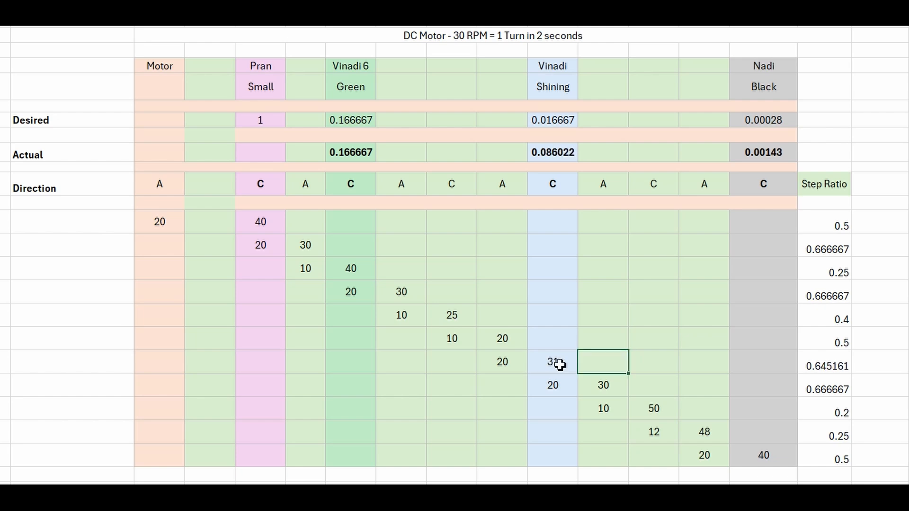
left_click(561, 365)
type("16")
key("Tab")
Set Vinadi's driven gear in the seventh gear row to 35.
left_click(560, 365)
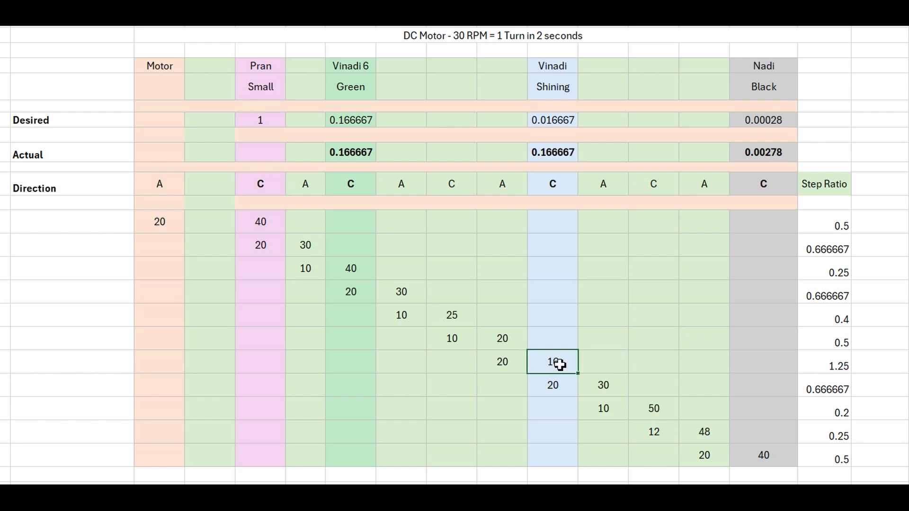
type("35")
key("Tab")
left_click(560, 365)
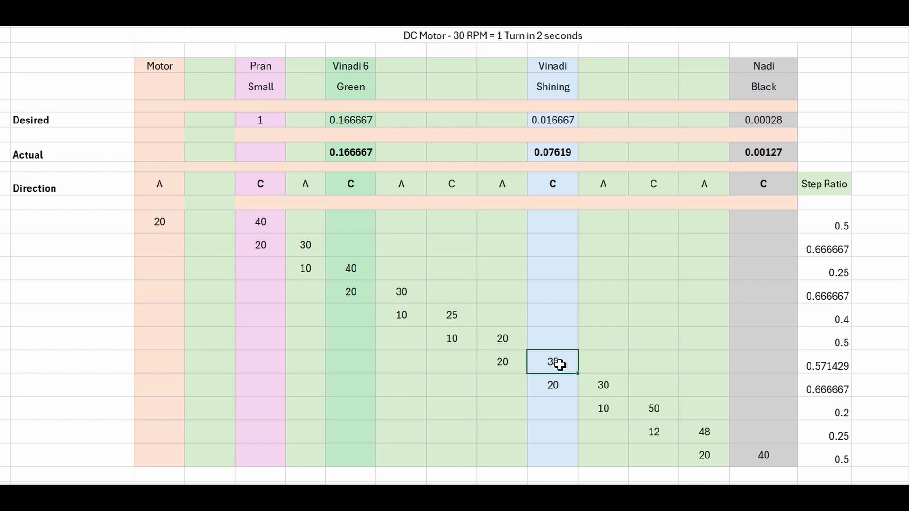